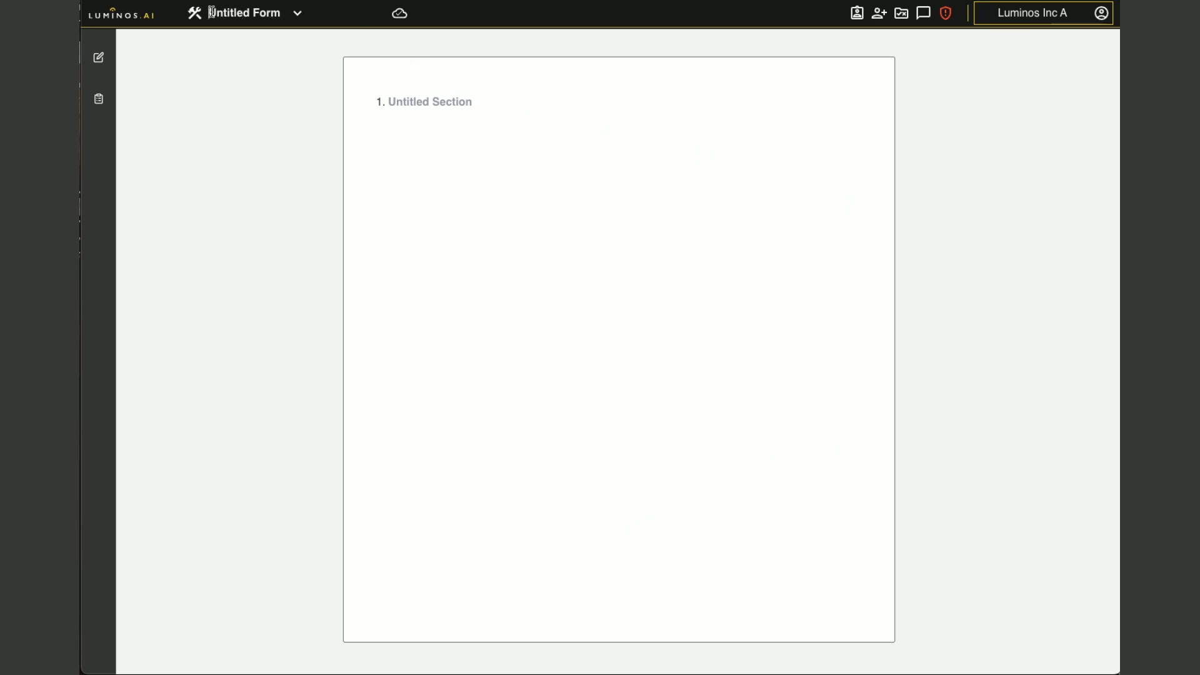
Rename the untitled form as "Simple Bias Tester 2".
left_click_drag(210, 13, 283, 13)
type("Sample Bias Tester 2")
left_click(336, 143)
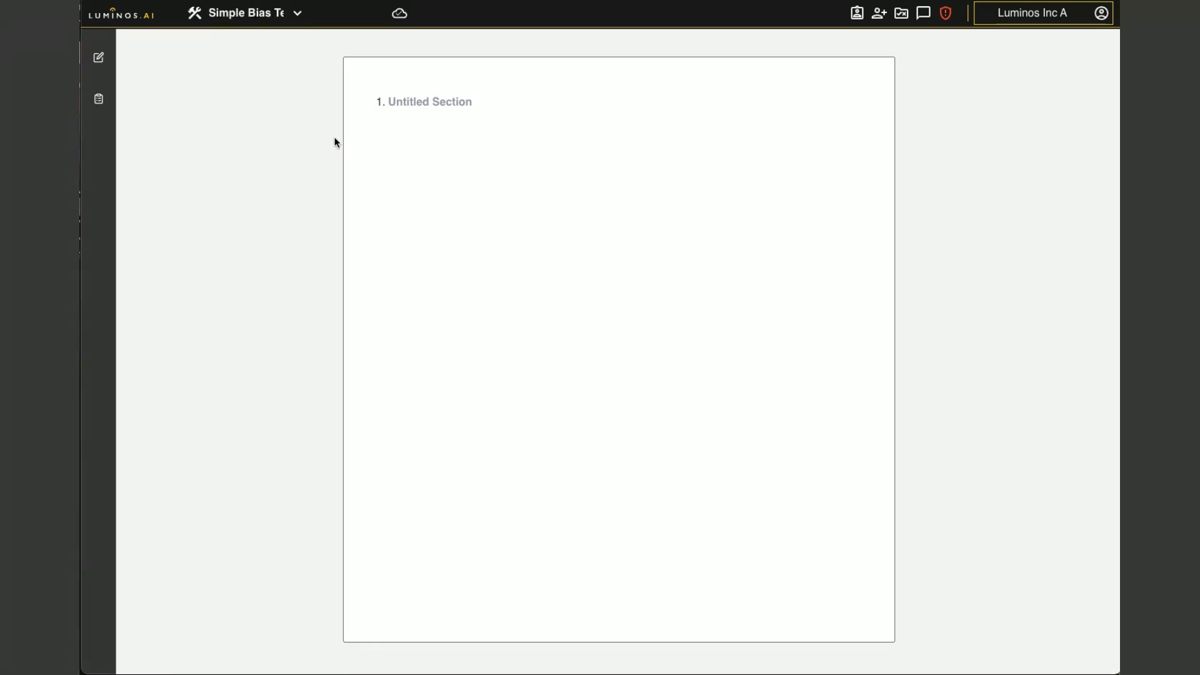
Title the form's first section "Model Background and Context".
left_click(395, 104)
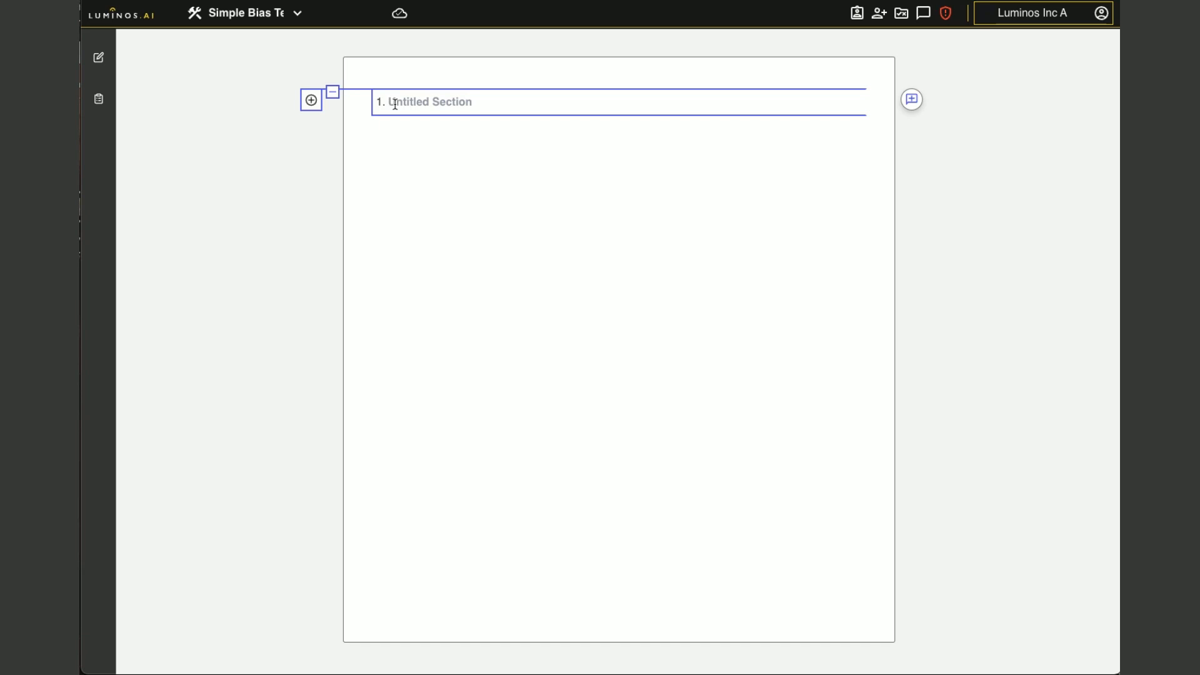
key("super+Tab")
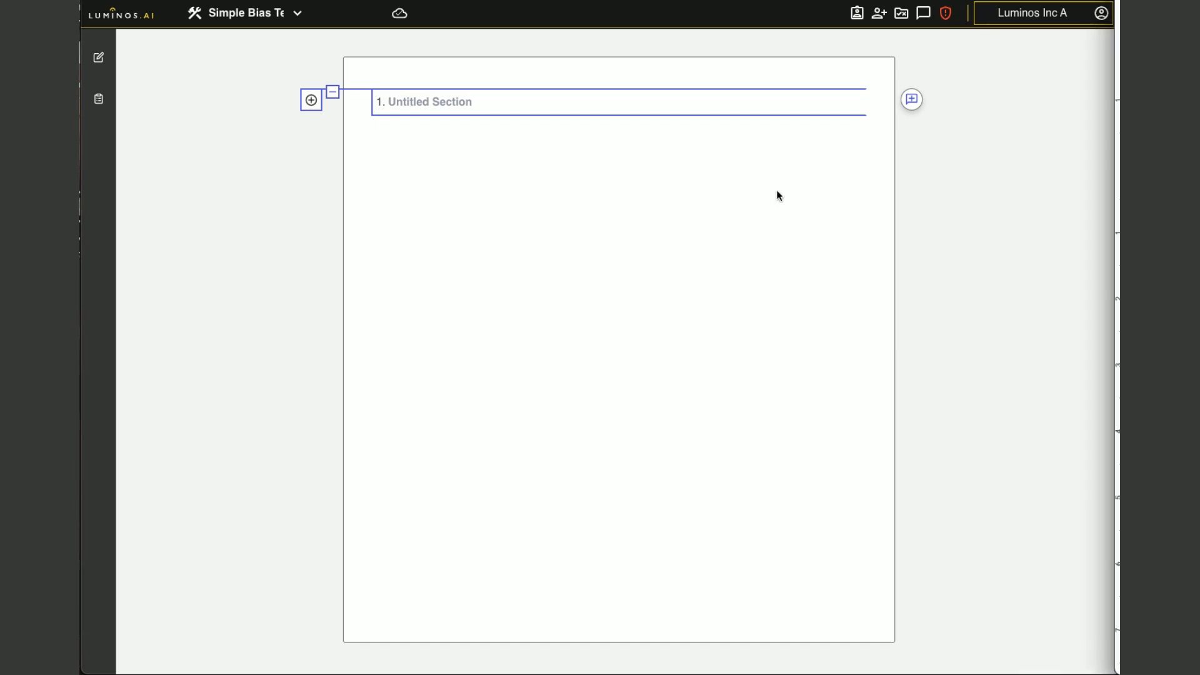
left_click(455, 101)
type("Model Background and Context")
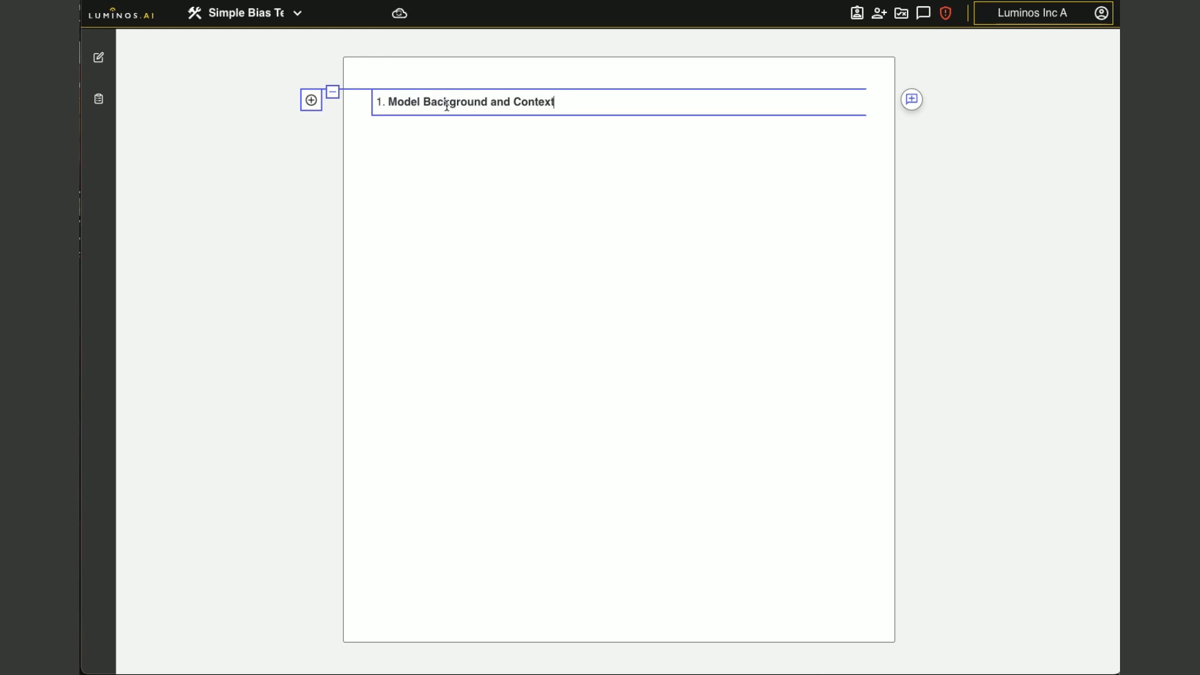
Add a text response element to the Model Background and Context section and title it "Use Case".
left_click(311, 100)
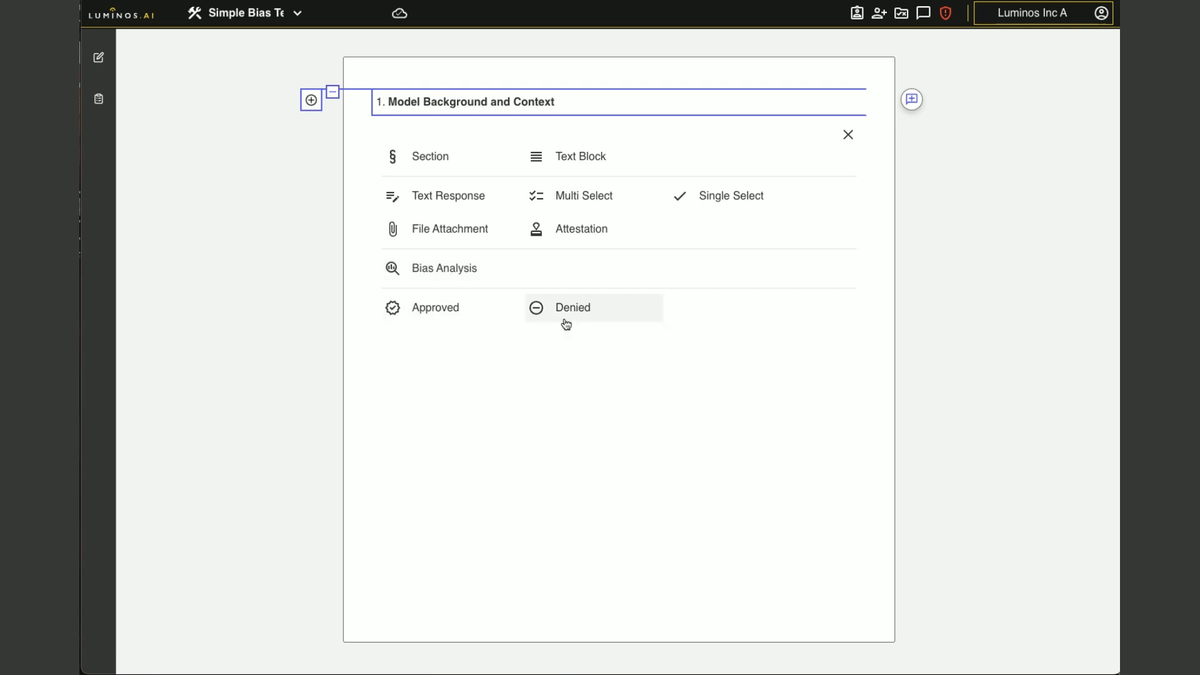
left_click(447, 206)
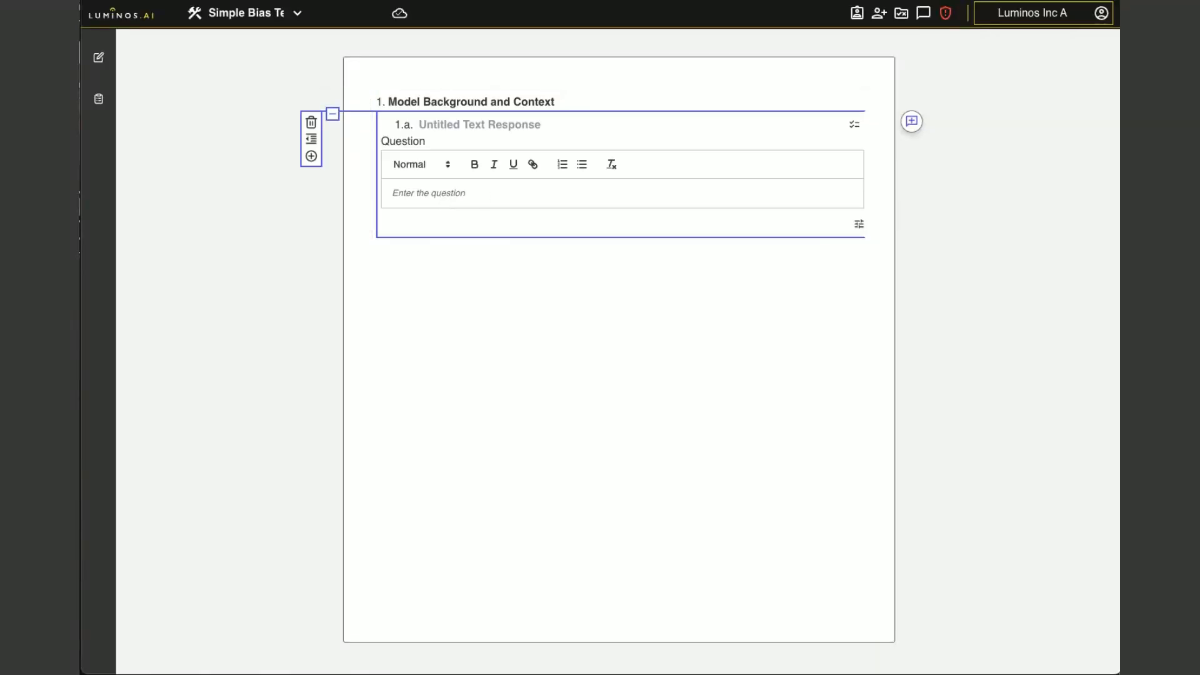
key("super+Tab")
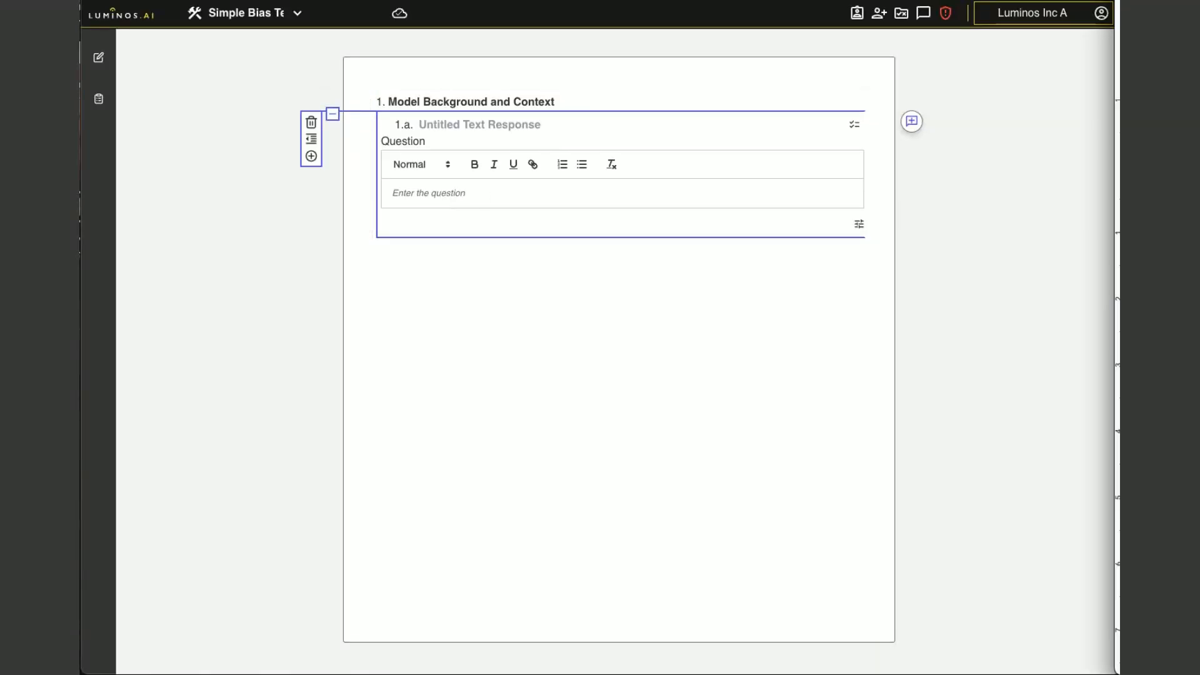
left_click(477, 125)
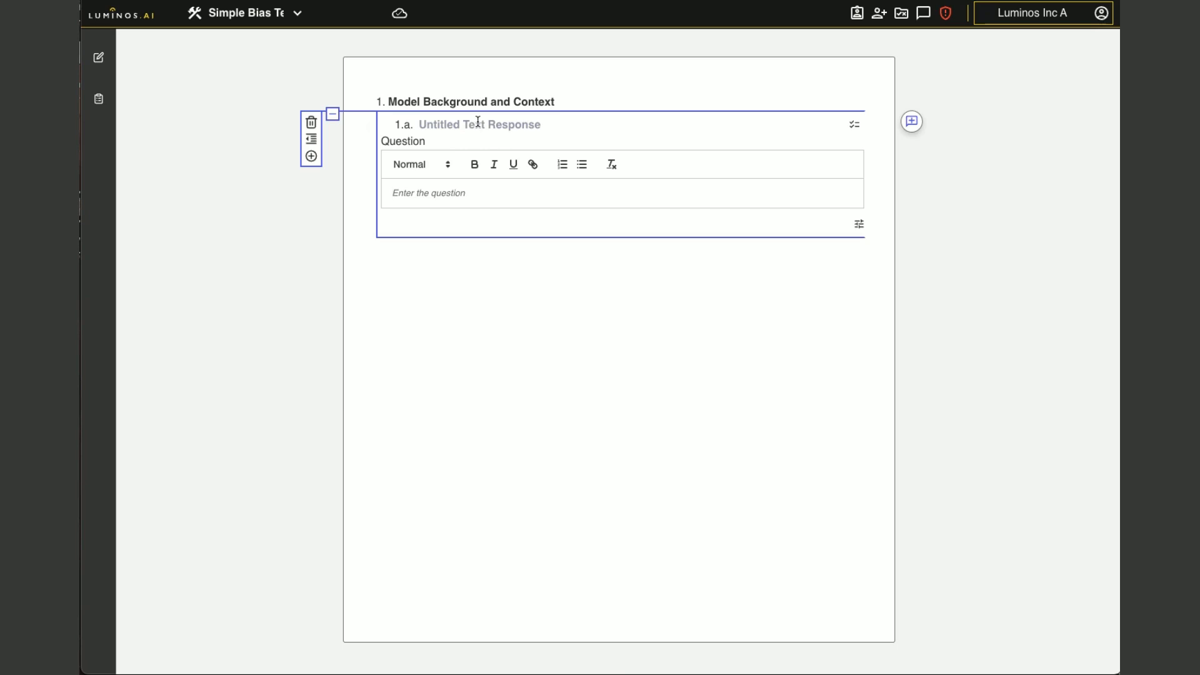
type("Use Case")
Set the Use Case question to "Describe the use case and operating context for the model in question:".
key("super+Tab")
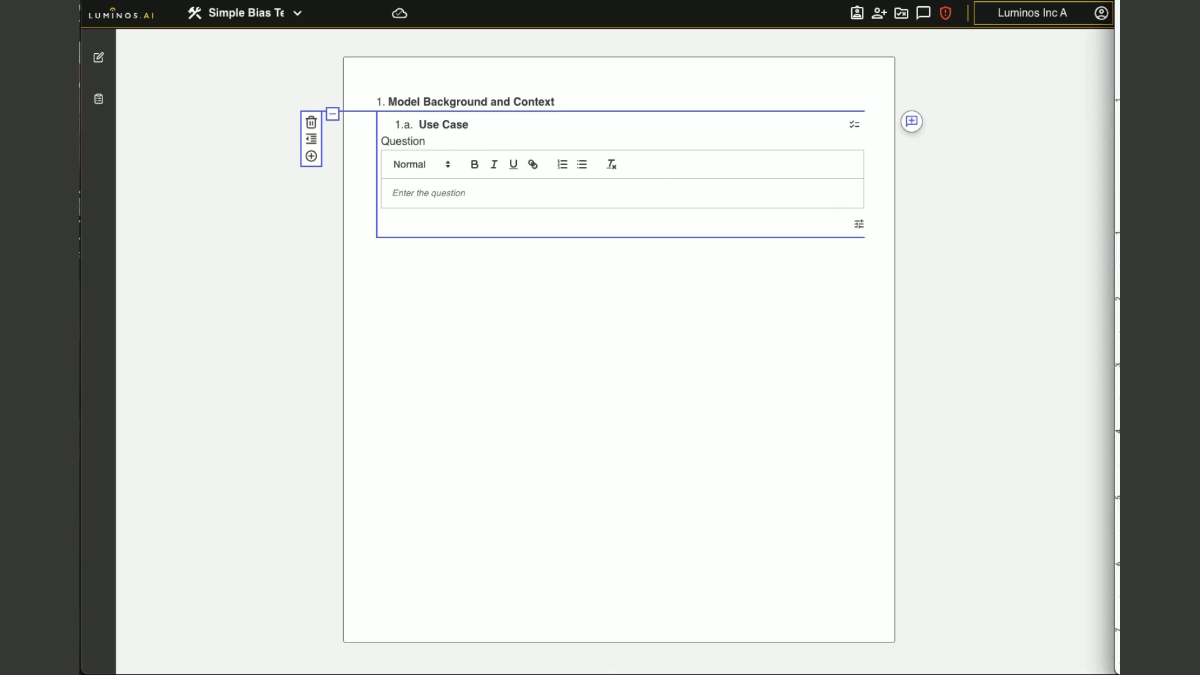
left_click(411, 192)
left_click(412, 194)
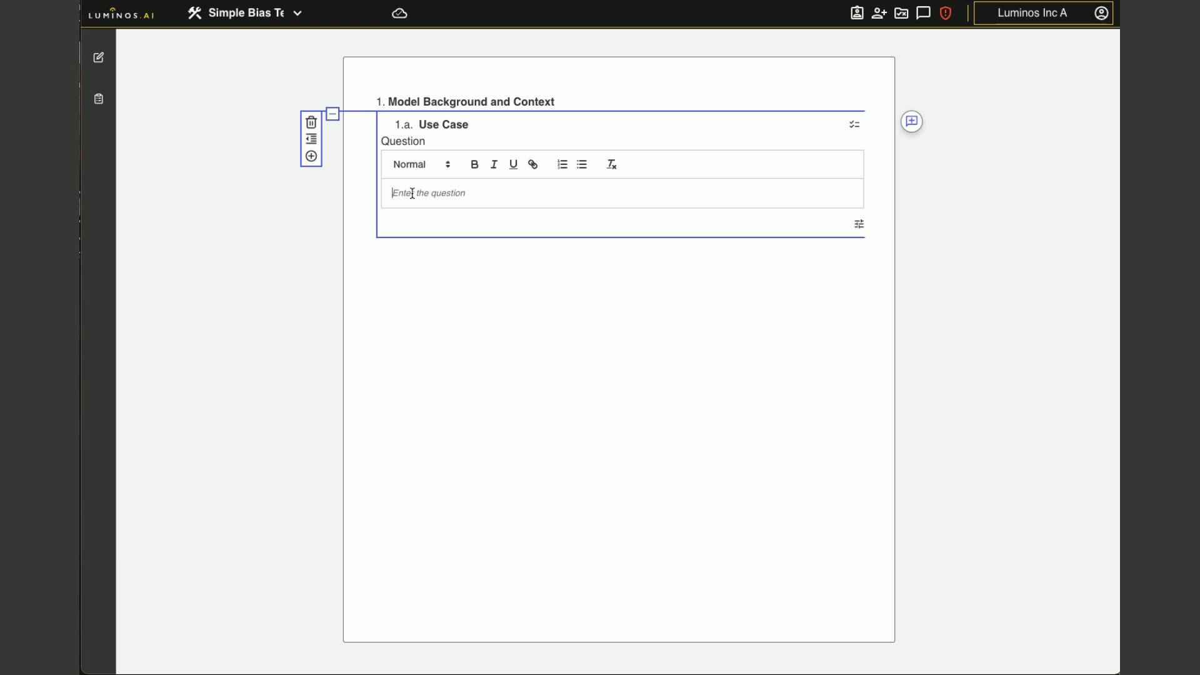
type("Describe the use case and operating context for the model in question:")
key("BackSpace")
left_click(312, 157)
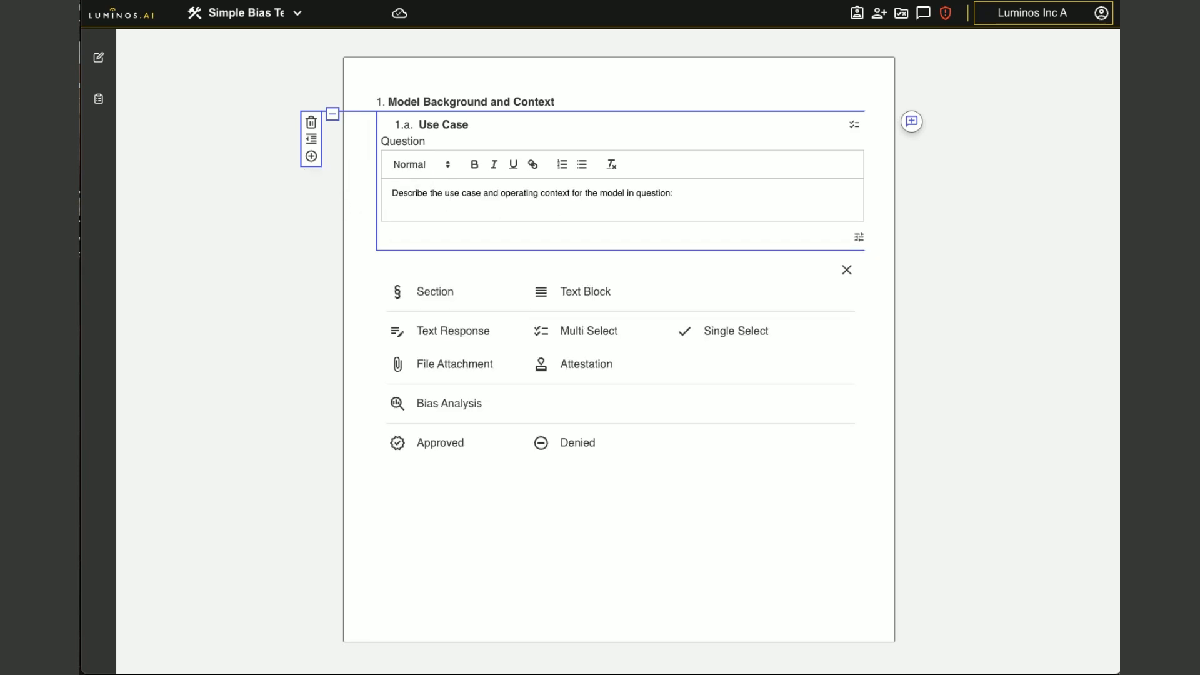
key("super+Tab")
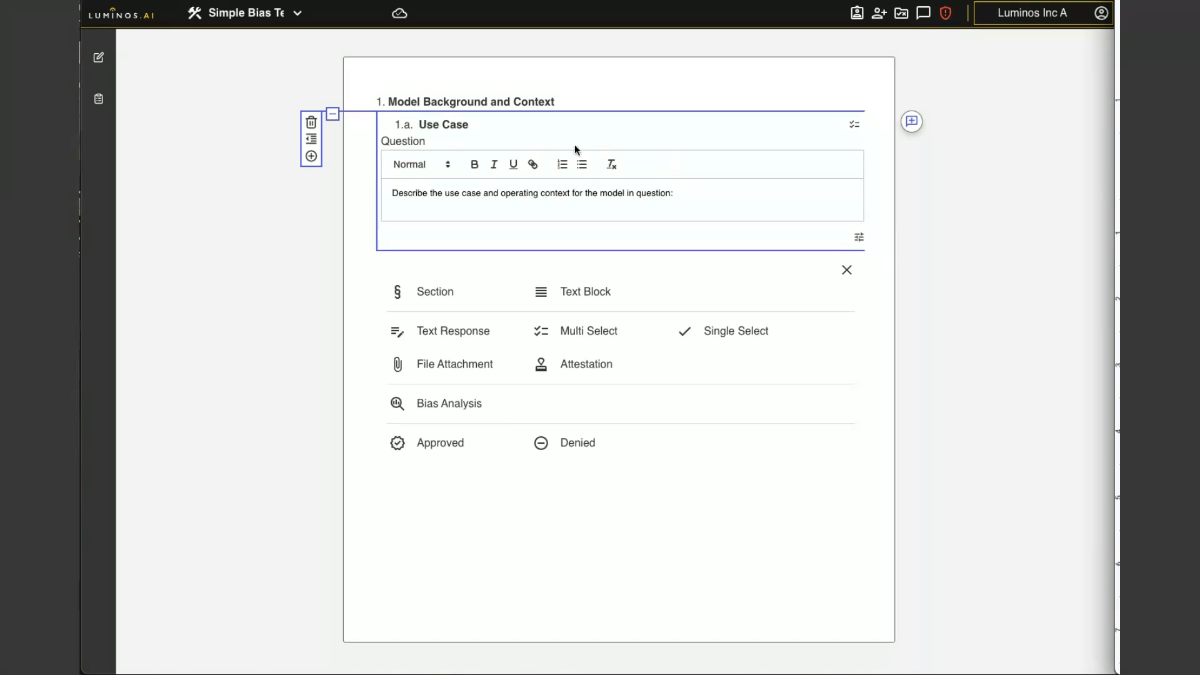
left_click(858, 239)
left_click(626, 379)
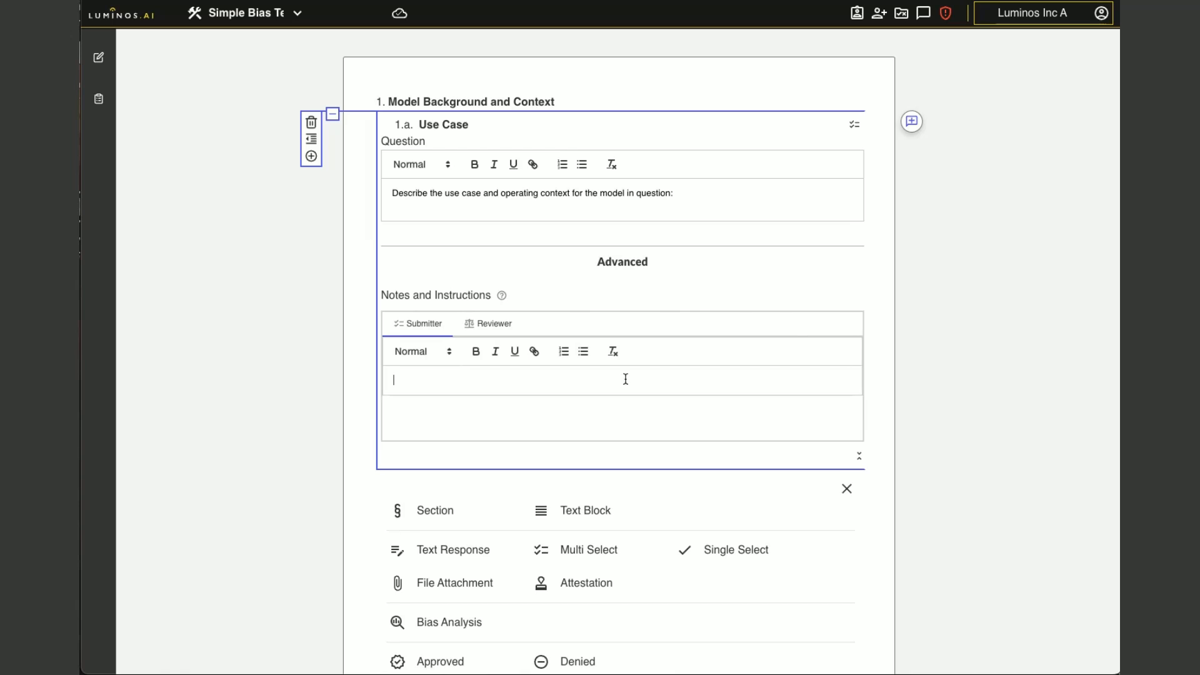
type("If possible, provide a link to the use case documentation in the AI Studio platform. Link text: www.aistudio.democompany.com")
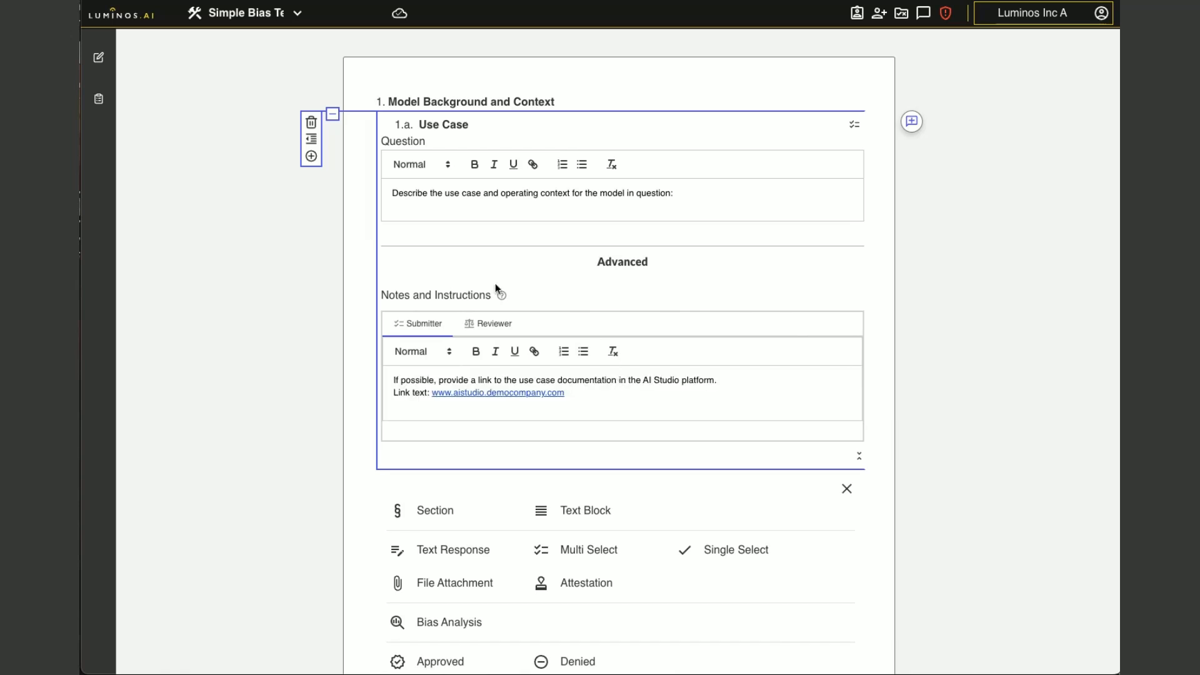
key("BackSpace")
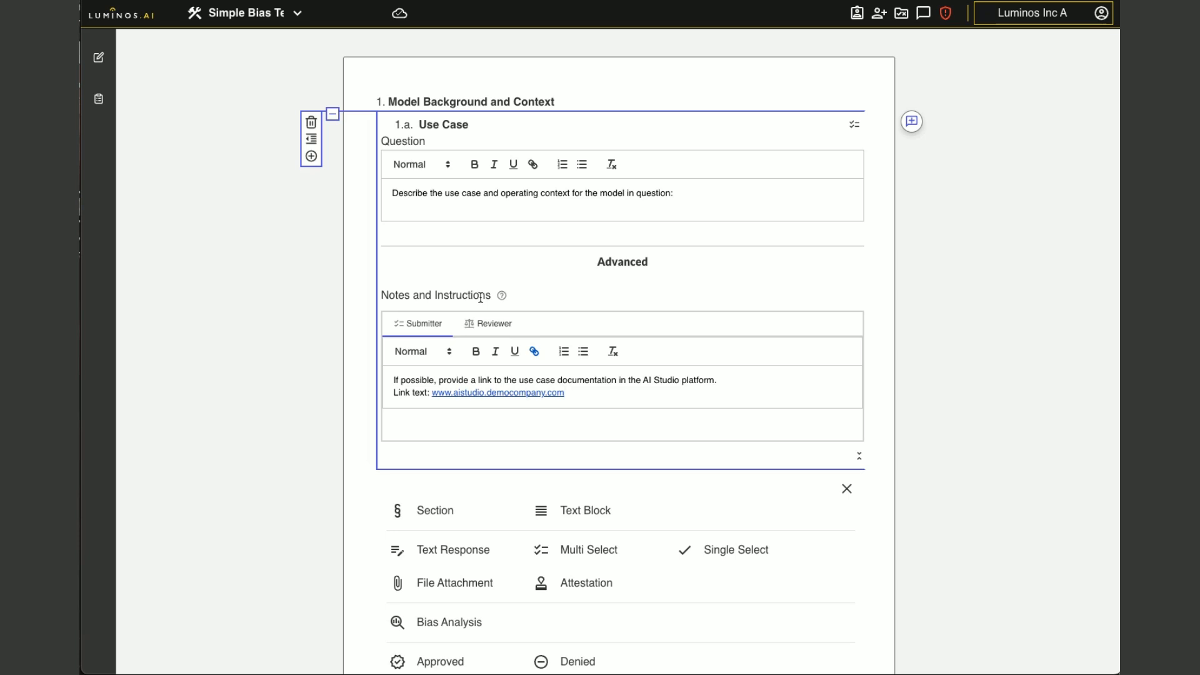
left_click(305, 328)
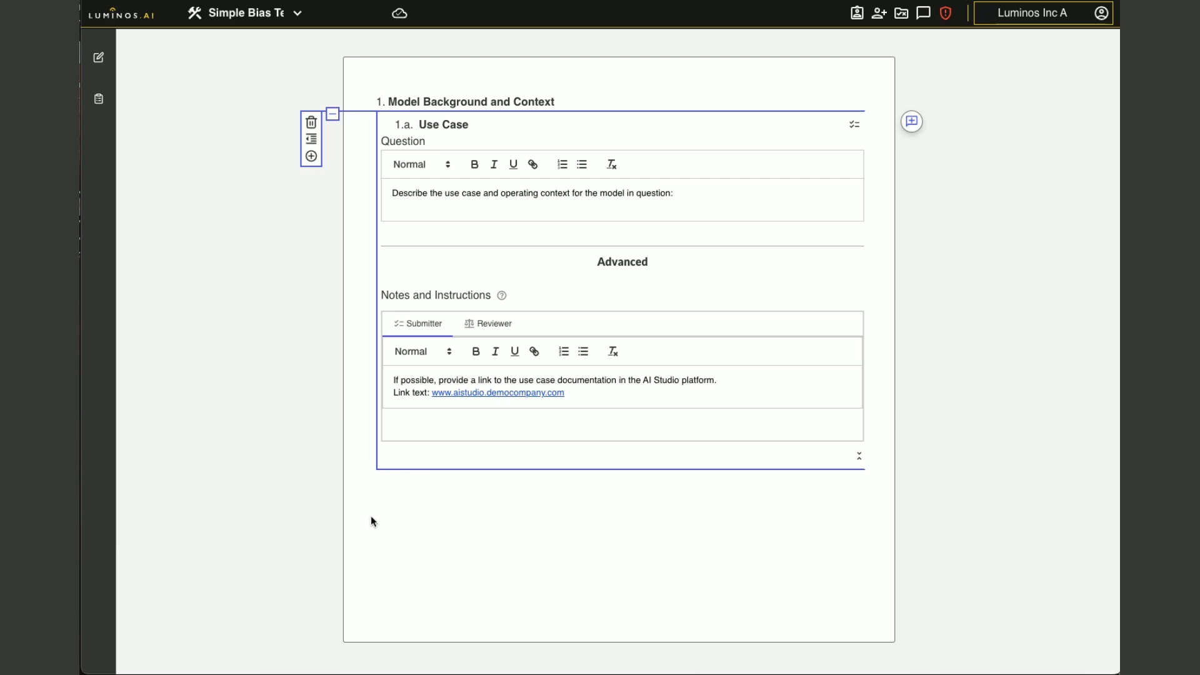
Add a second text response titled "Dataset and Provenance" with the question "Provide an overview of the data that will be provided for bias testing:".
left_click(312, 156)
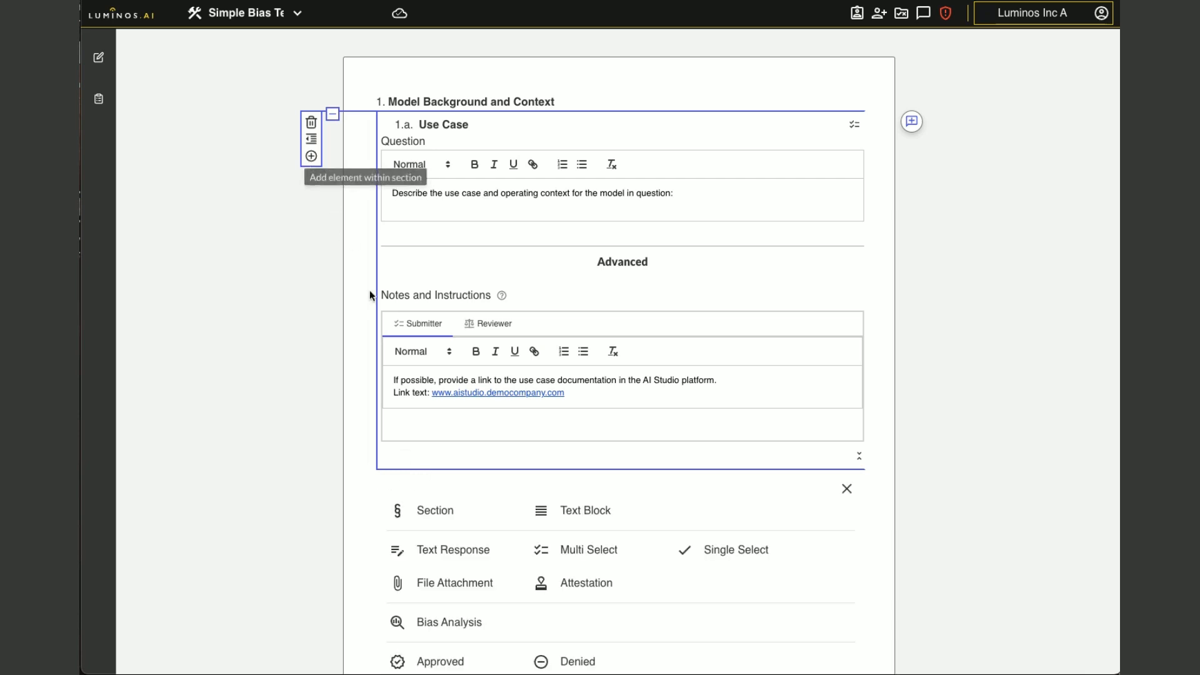
left_click(467, 550)
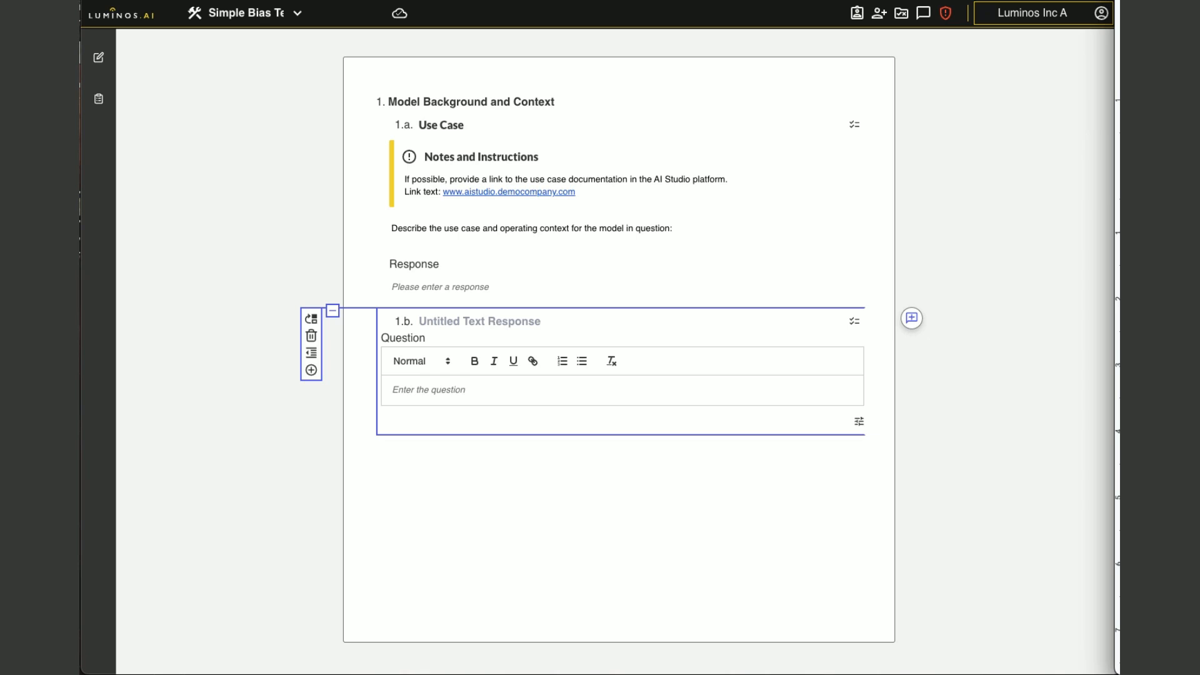
left_click(430, 321)
type("Dataset and Provenance")
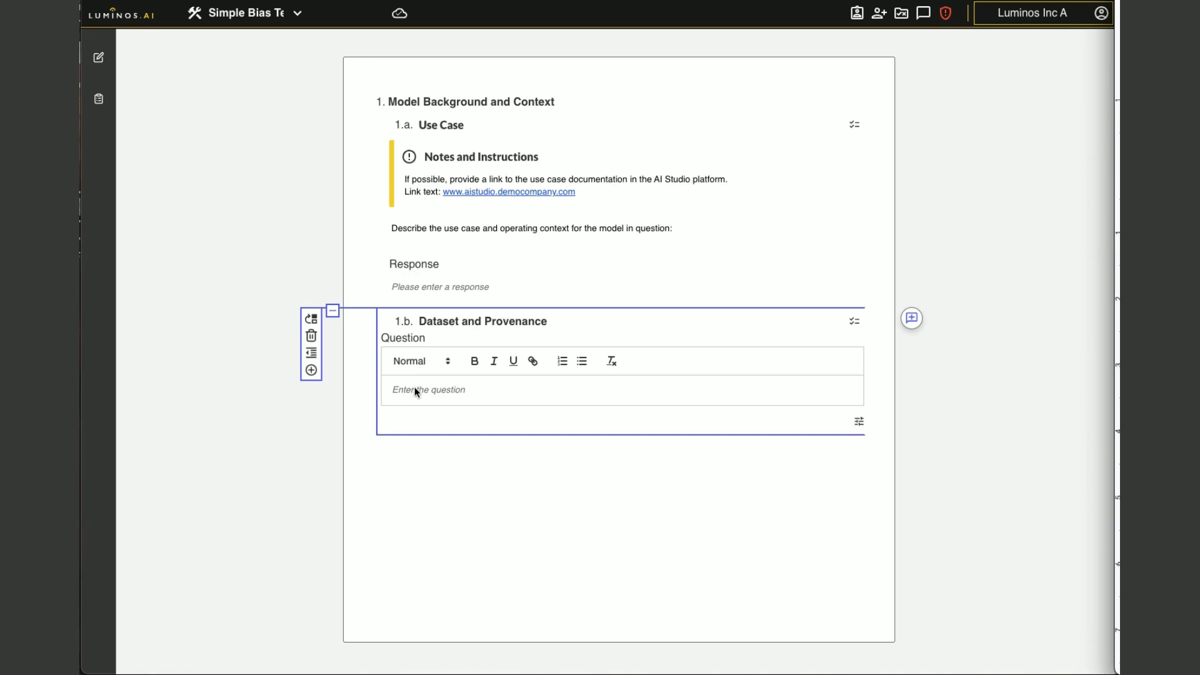
type("Provide an overview of the data that will be provided for bias testing:")
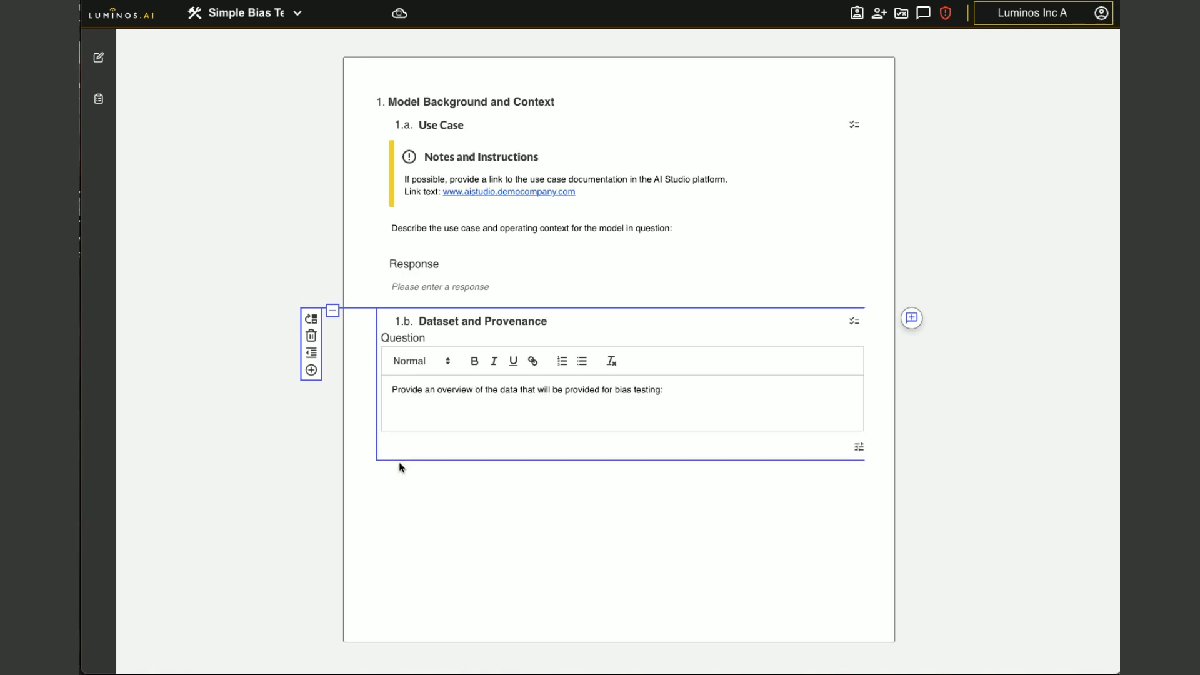
key("BackSpace")
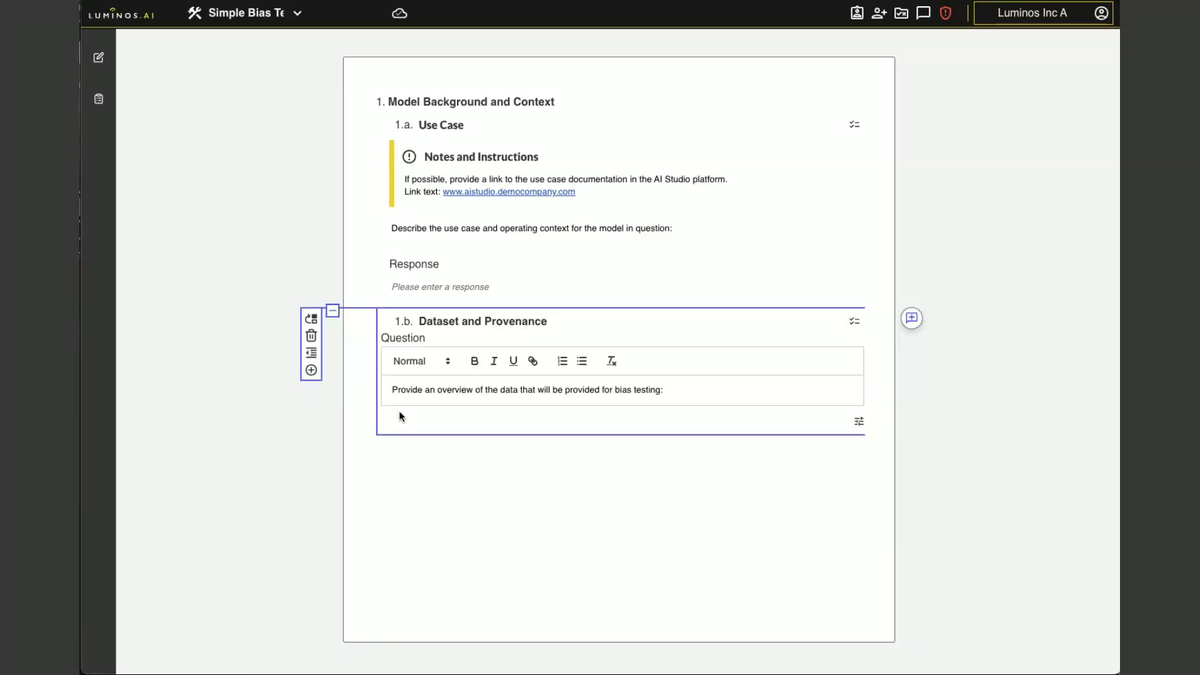
Add a section titled "Bias Testing" after Dataset and Provenance and outdent it to a top-level section.
left_click(311, 372)
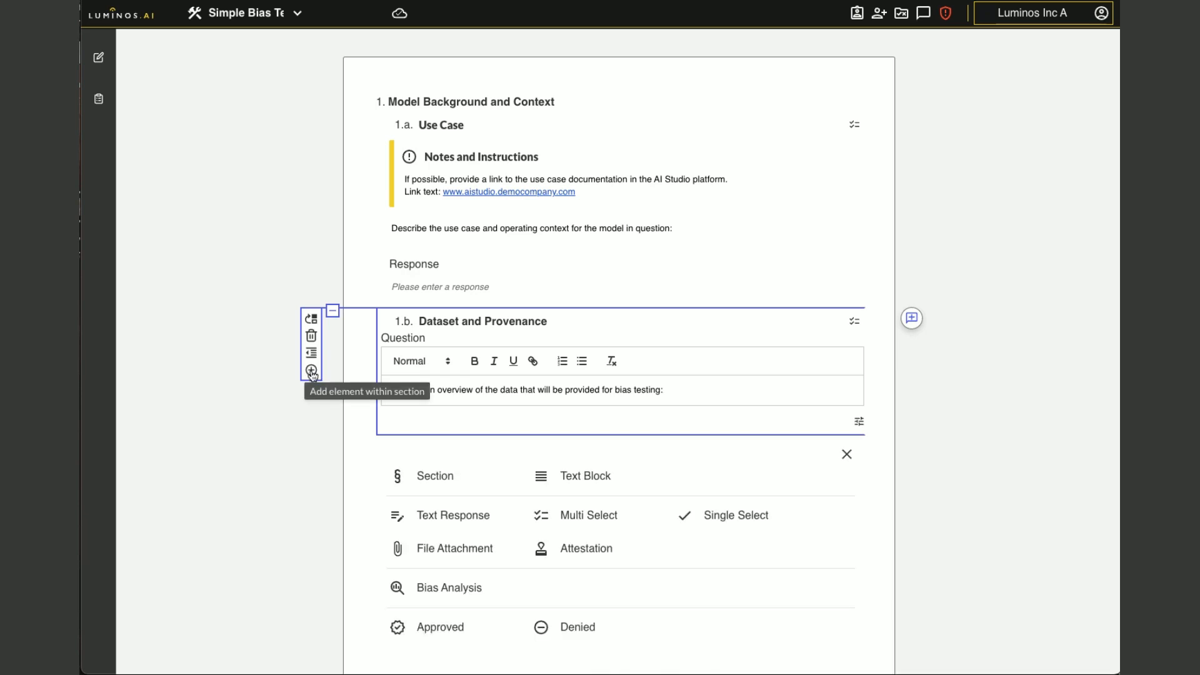
left_click(427, 477)
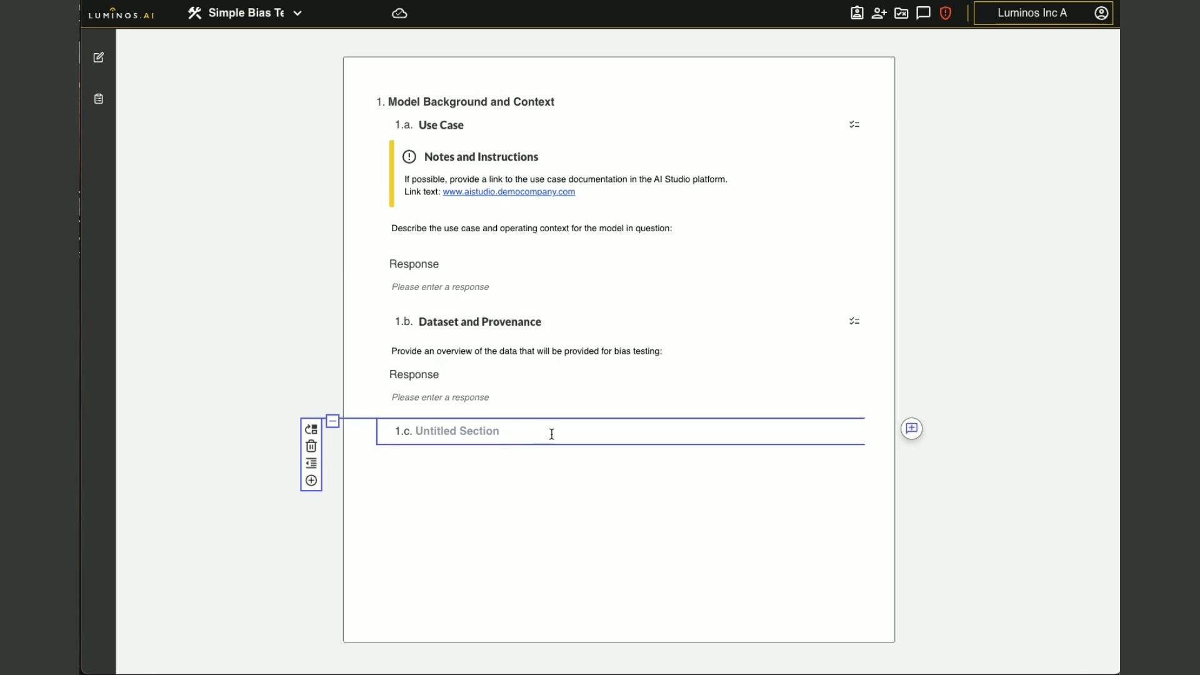
type("Bias Testing")
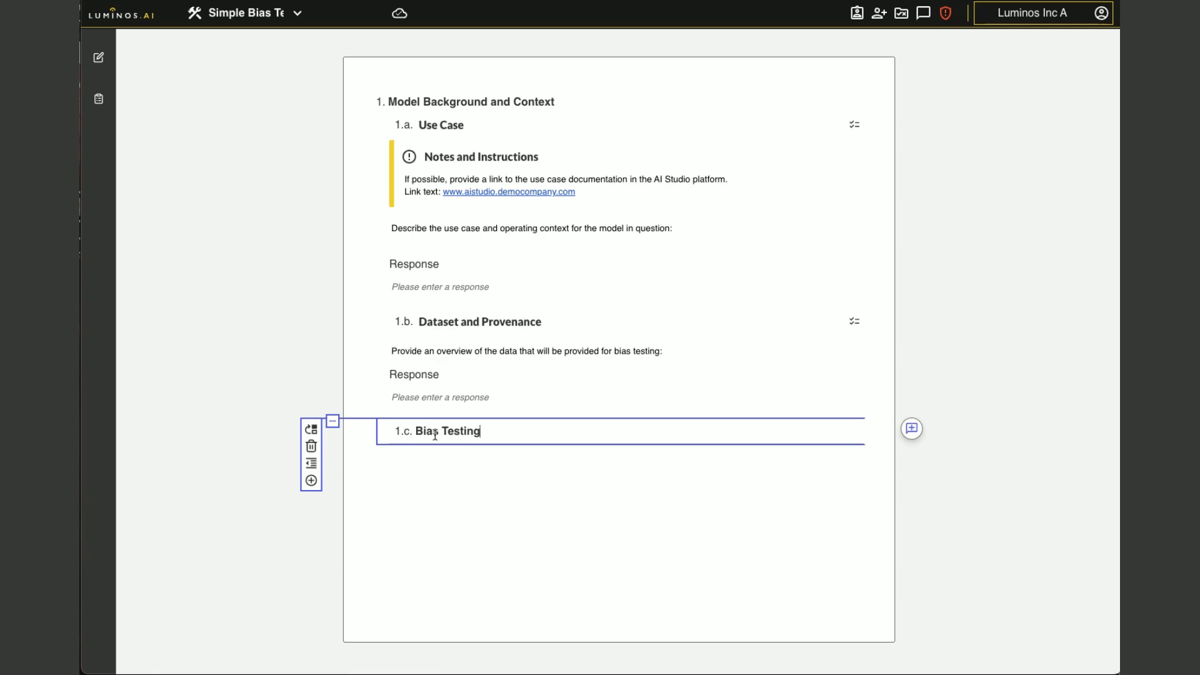
left_click(312, 466)
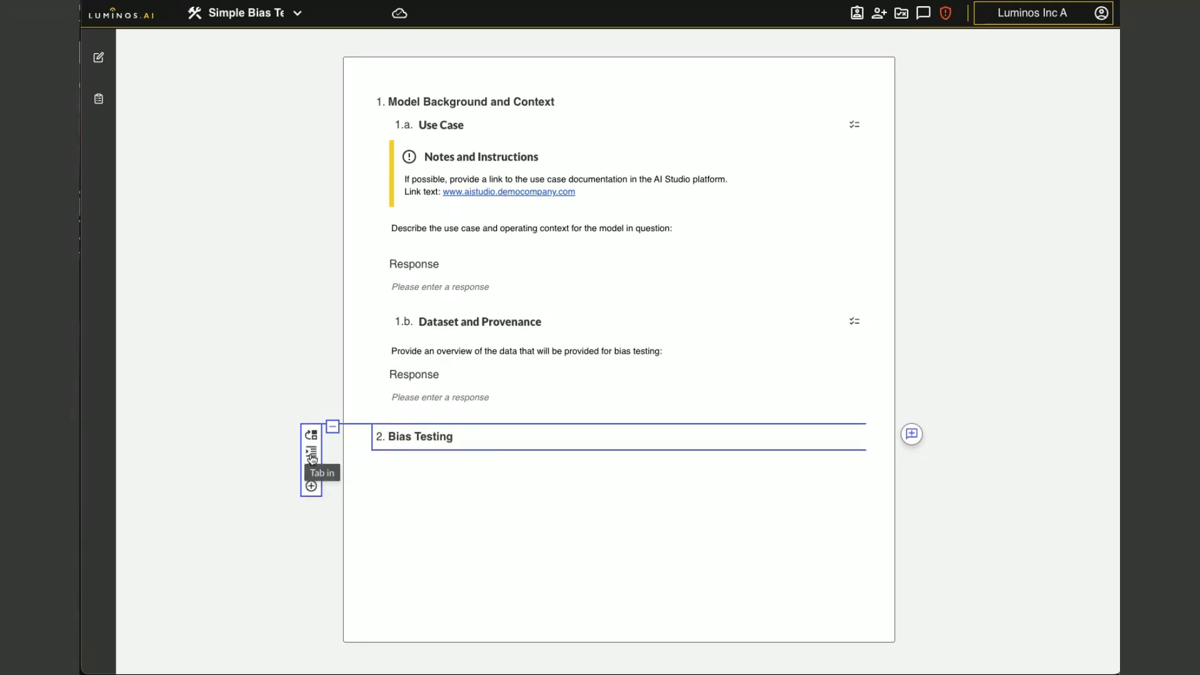
left_click(312, 455)
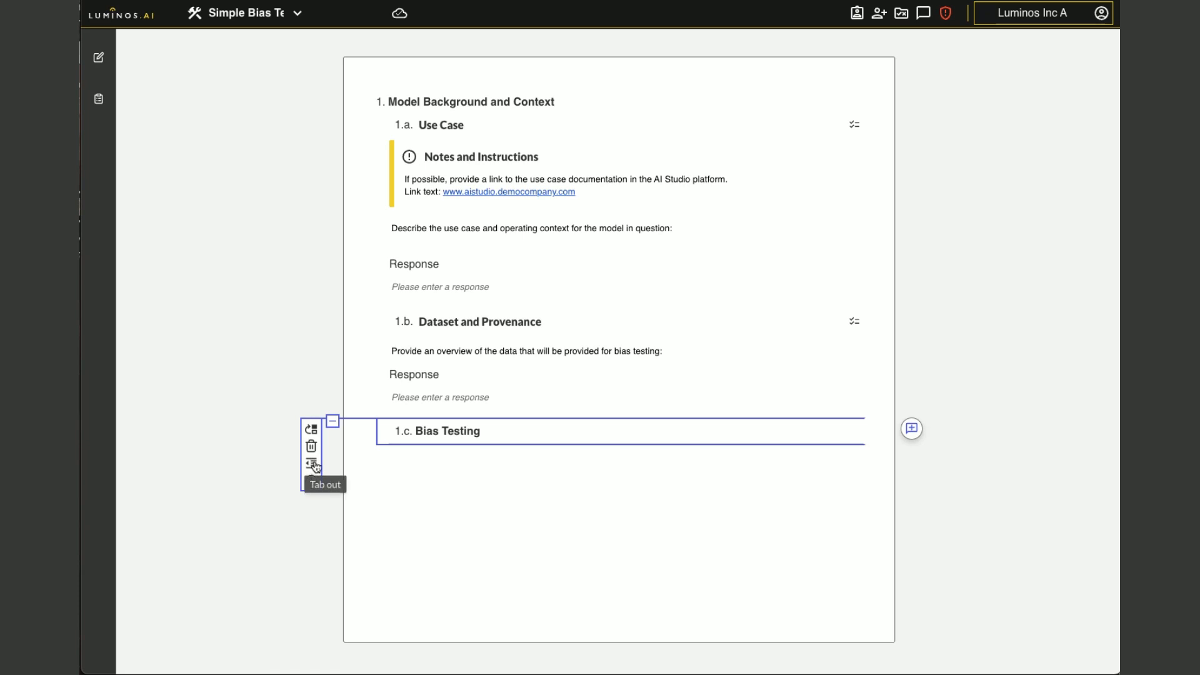
left_click(312, 466)
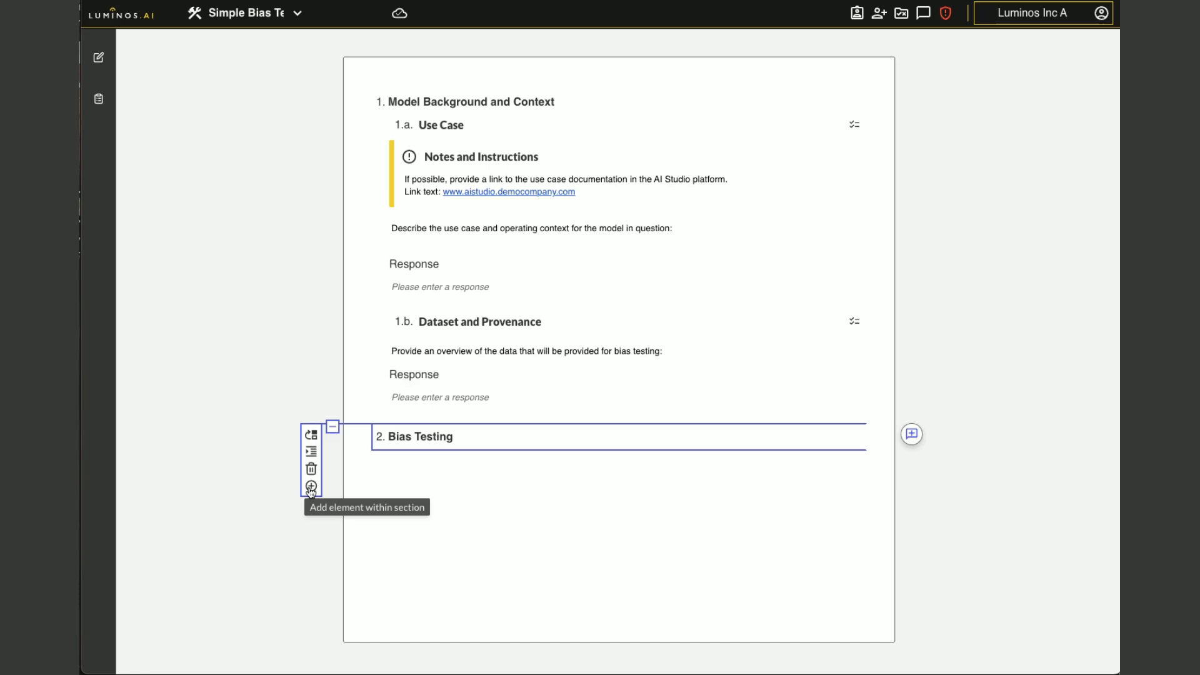
Add a bias analysis element within the Bias Testing section and title it "Bias Test".
left_click(312, 486)
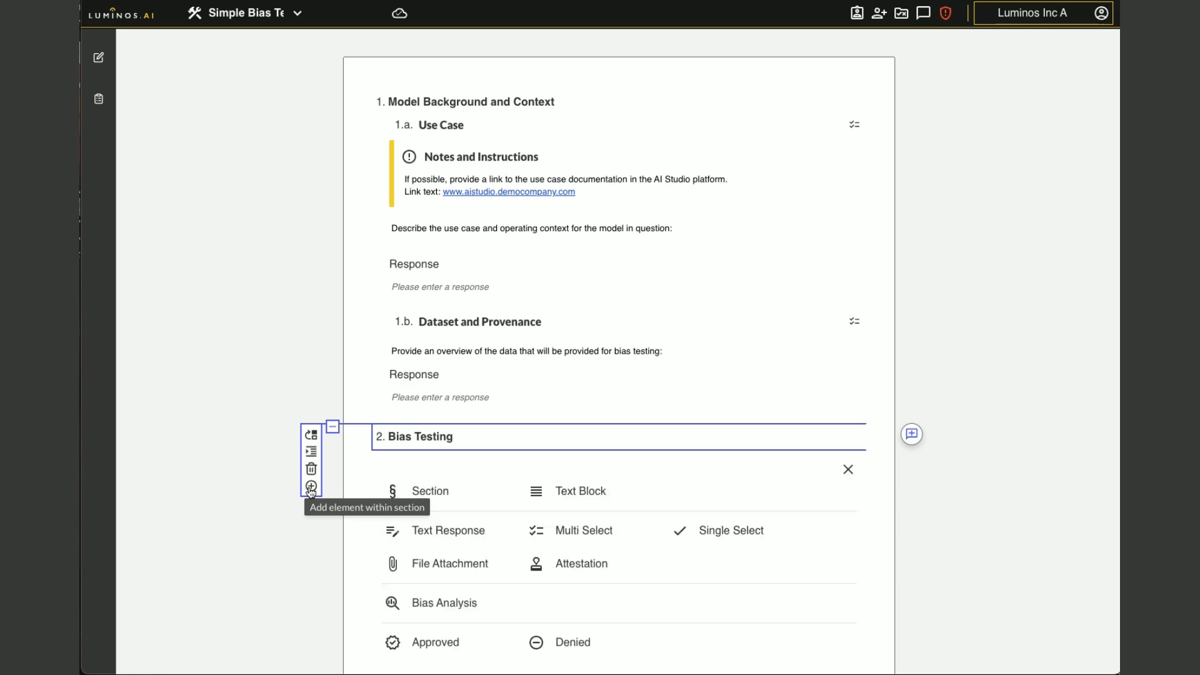
left_click(439, 605)
scroll(608, 455, "down", 1)
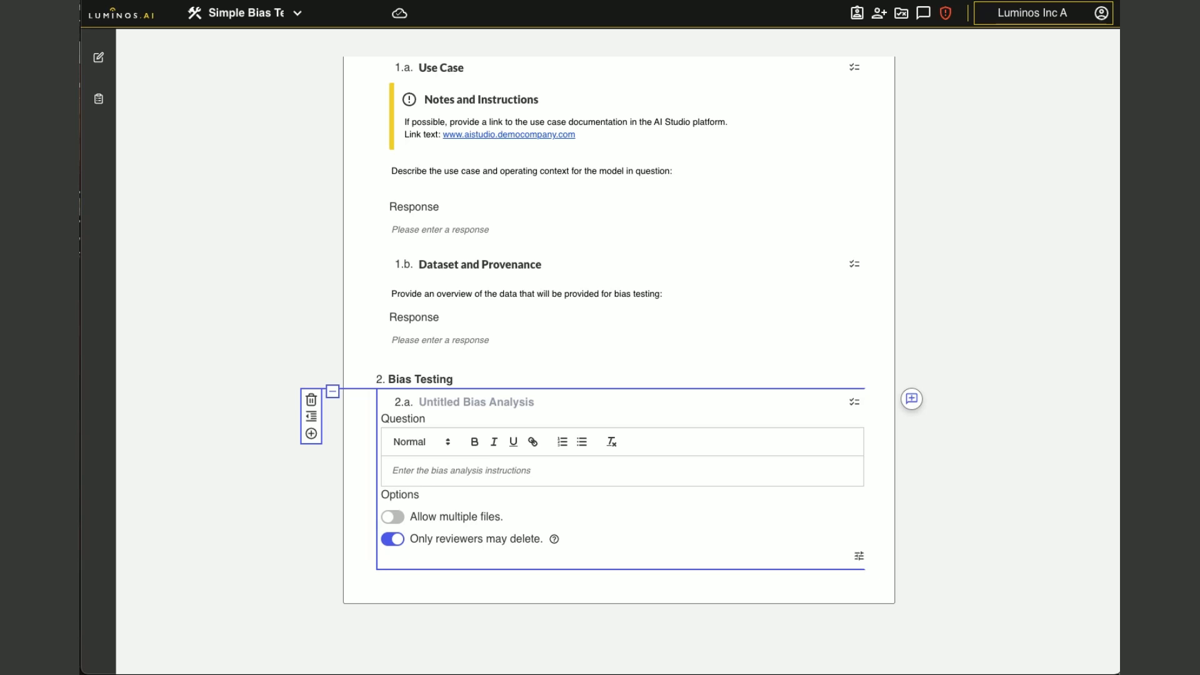
key("super+Tab")
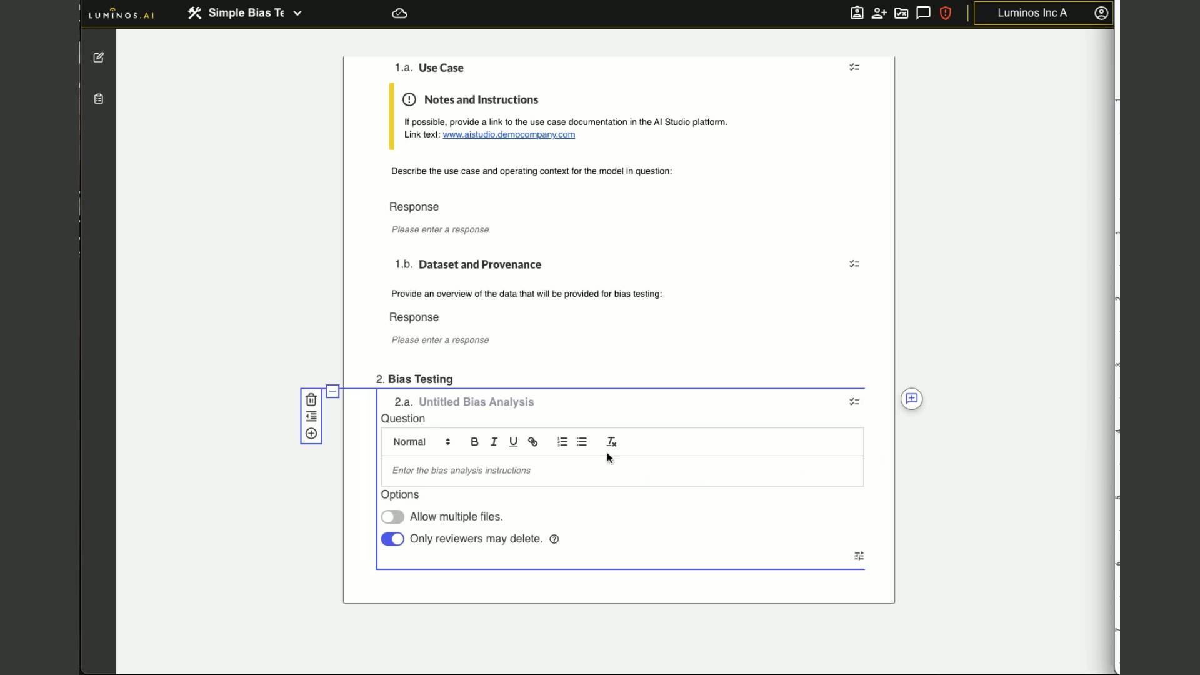
left_click(452, 405)
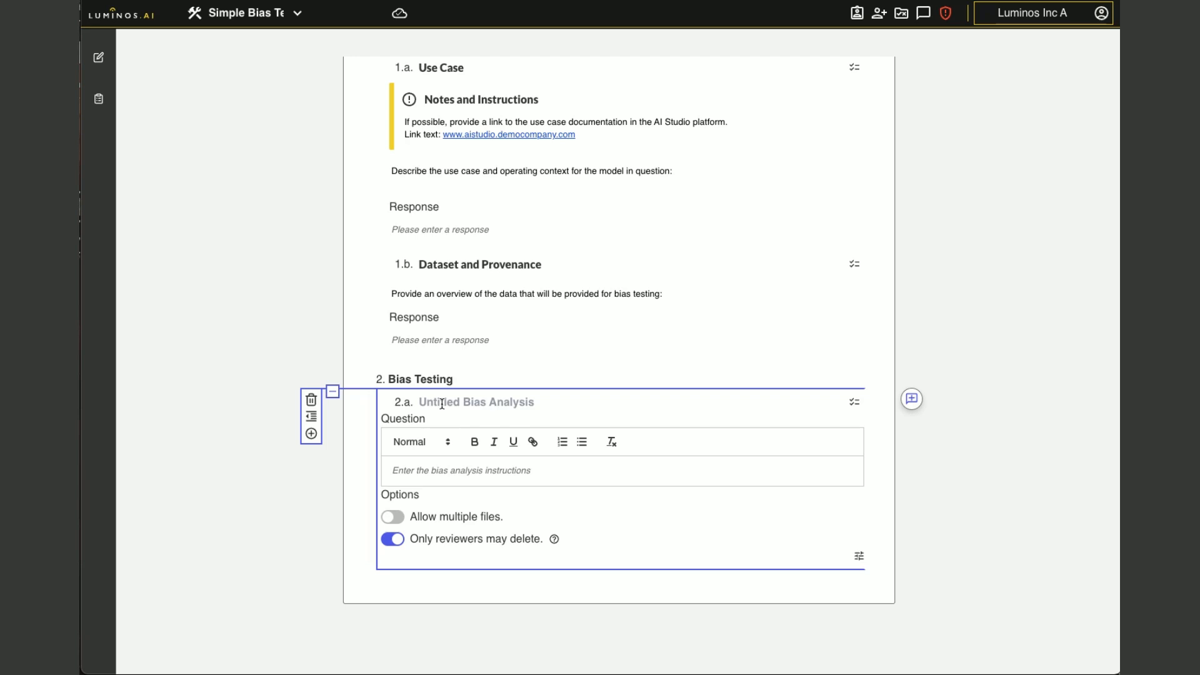
type("Bias Test")
Set the Bias Test question to "Upload a flat file containing model output to bias test:".
key("super+Tab")
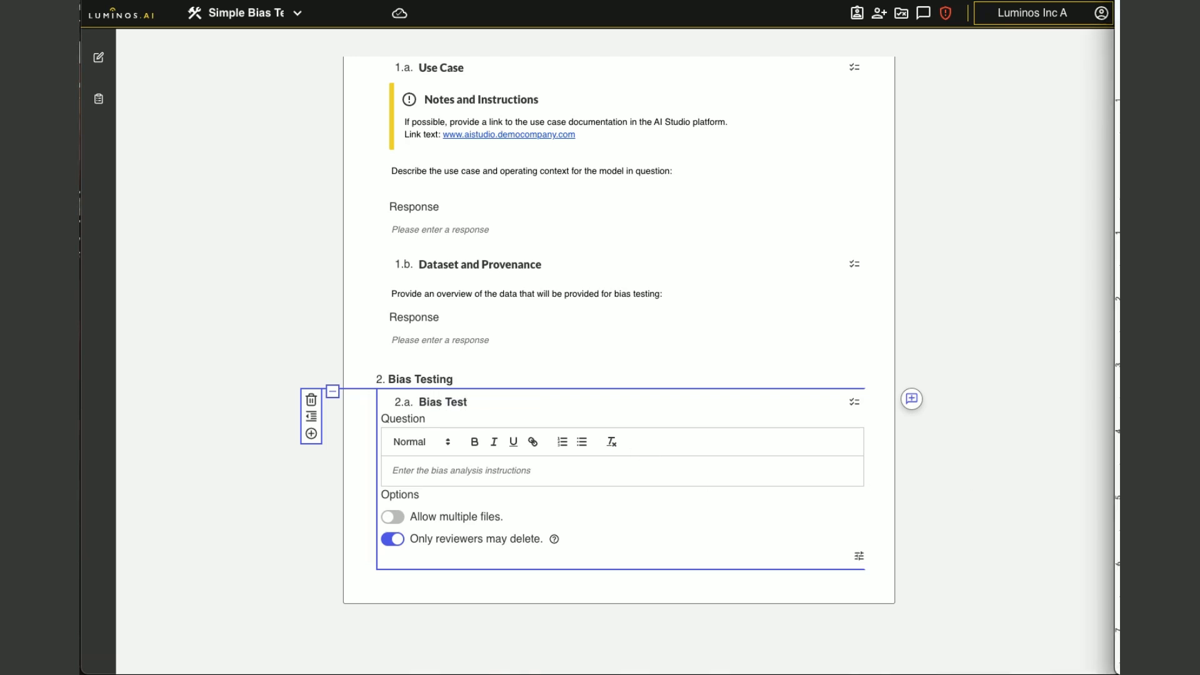
left_click(498, 474)
left_click(490, 472)
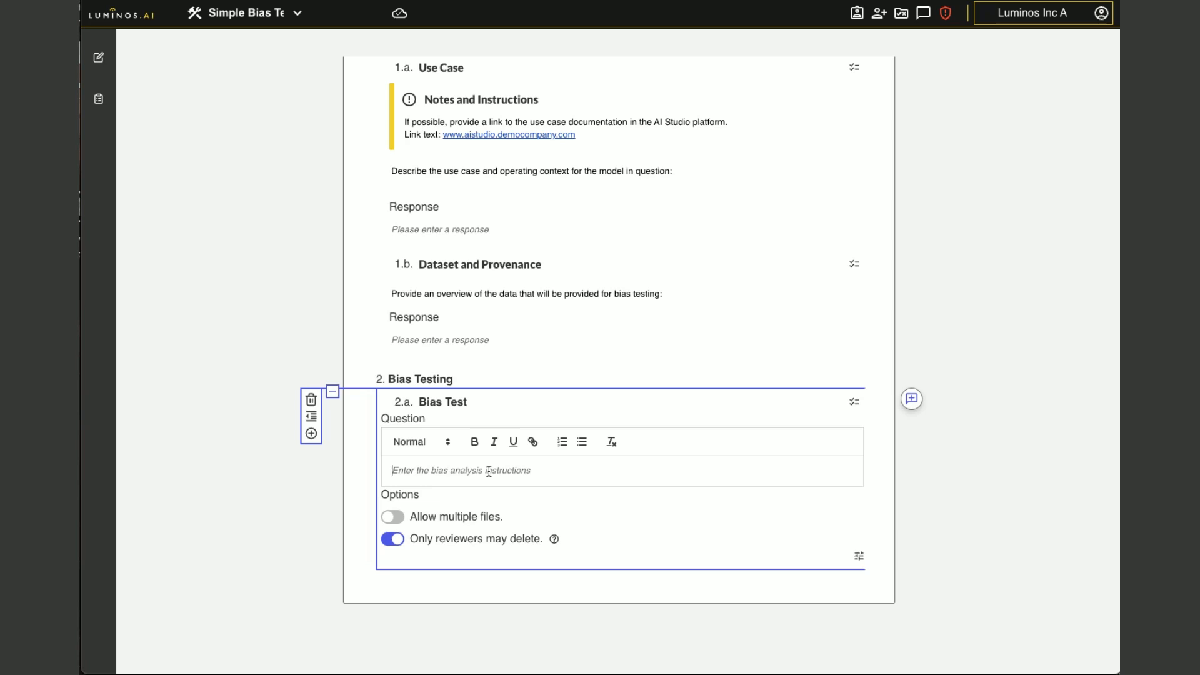
type("Upload a flat file containing model output to bias test")
type(".")
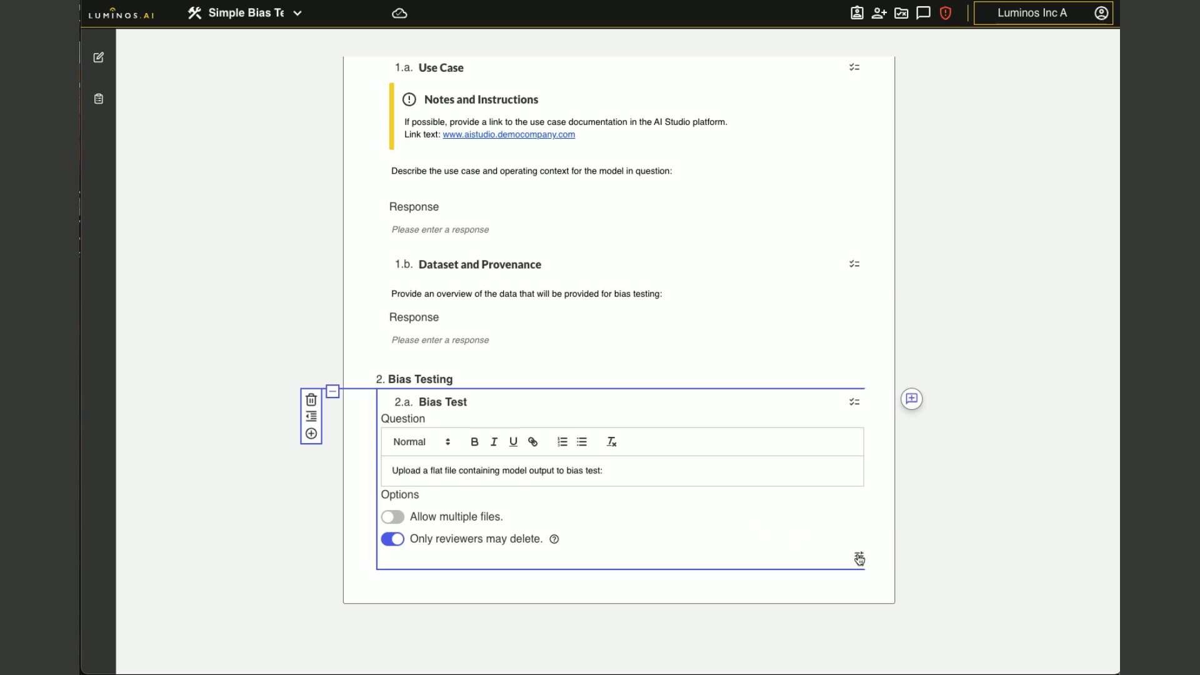
left_click(859, 556)
key("super+Tab")
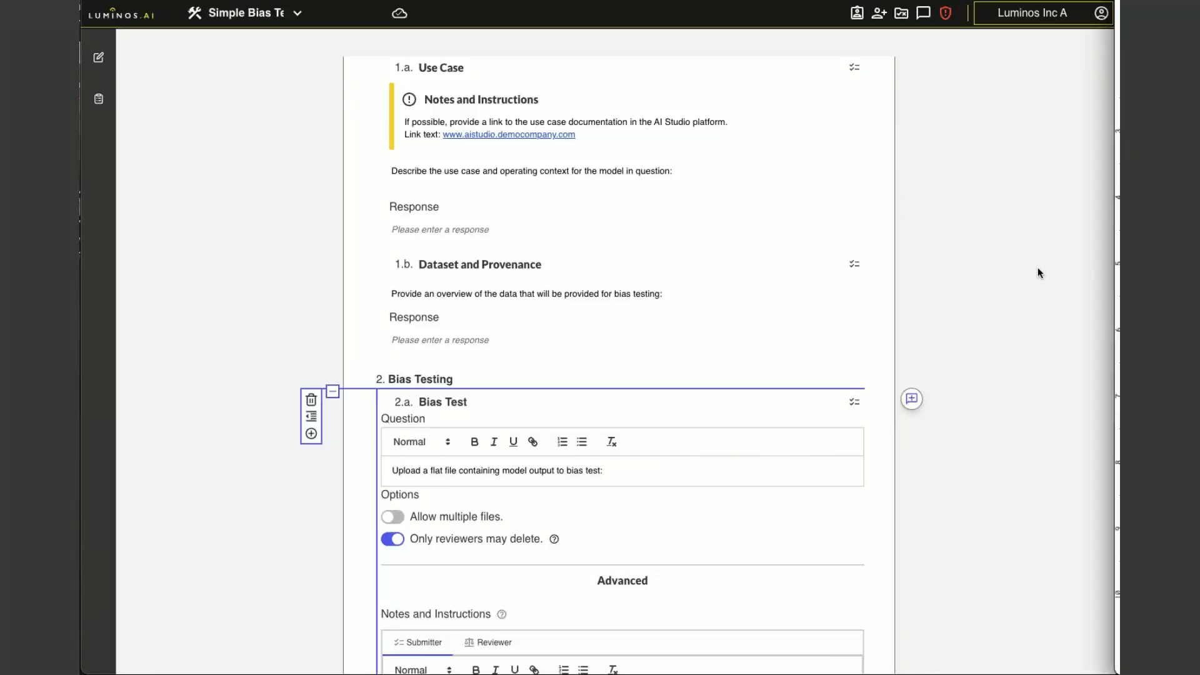
scroll(1037, 271, "down", 3)
left_click(470, 564)
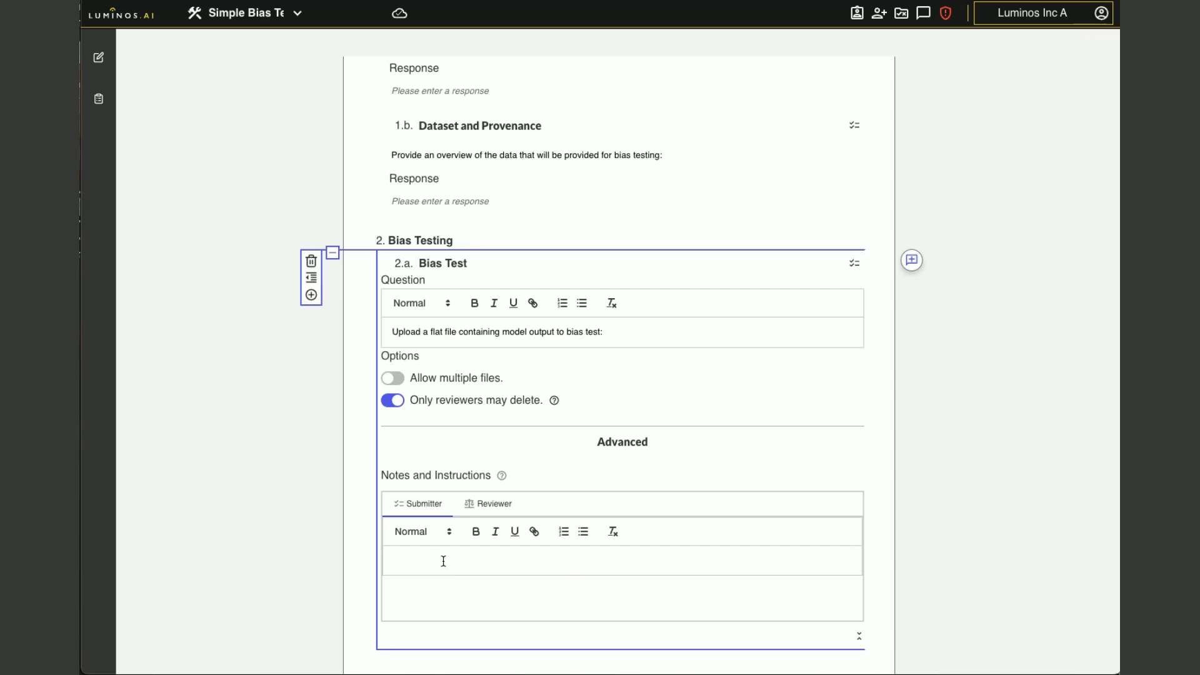
type("Documentation and guidance is available here. Upload the flat file which must include model predictions and demographic data. If demographic data is not available, you can use the Luminos Demographic Inference Engine to append model predictions with demographic data required for bias testing.  www.internal.democompany.com/ai-training/vimeo")
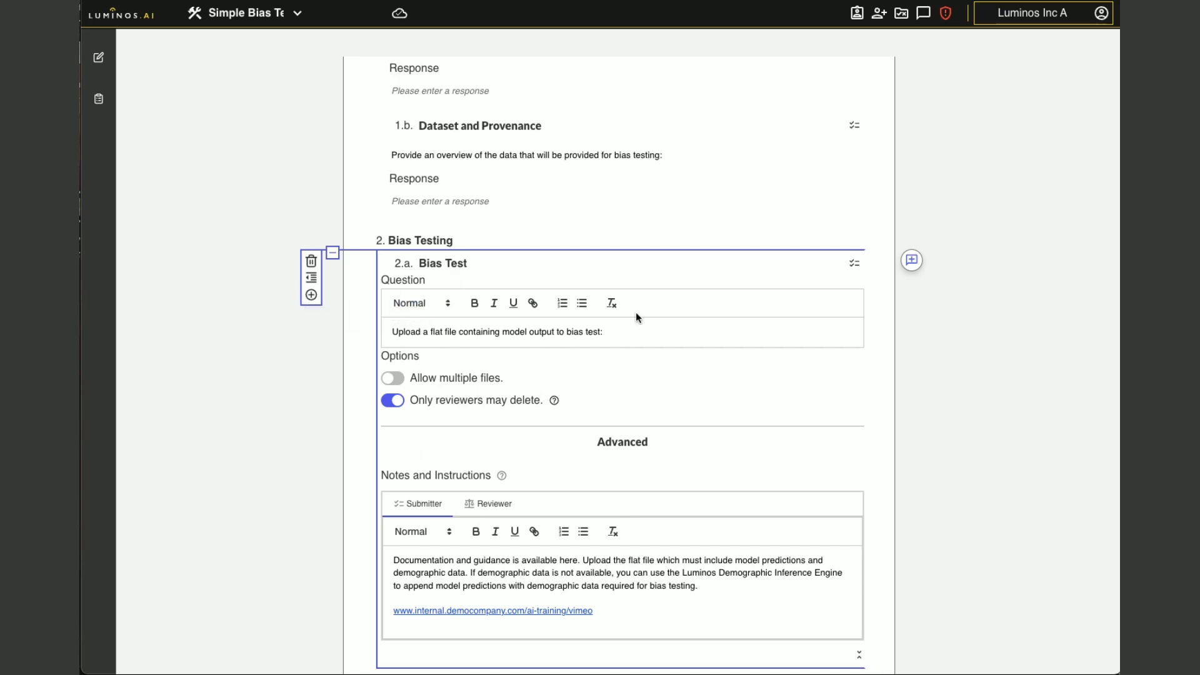
Add a text response after Bias Test in the Bias Testing section and title it "Reflection".
left_click(312, 294)
left_click(444, 505)
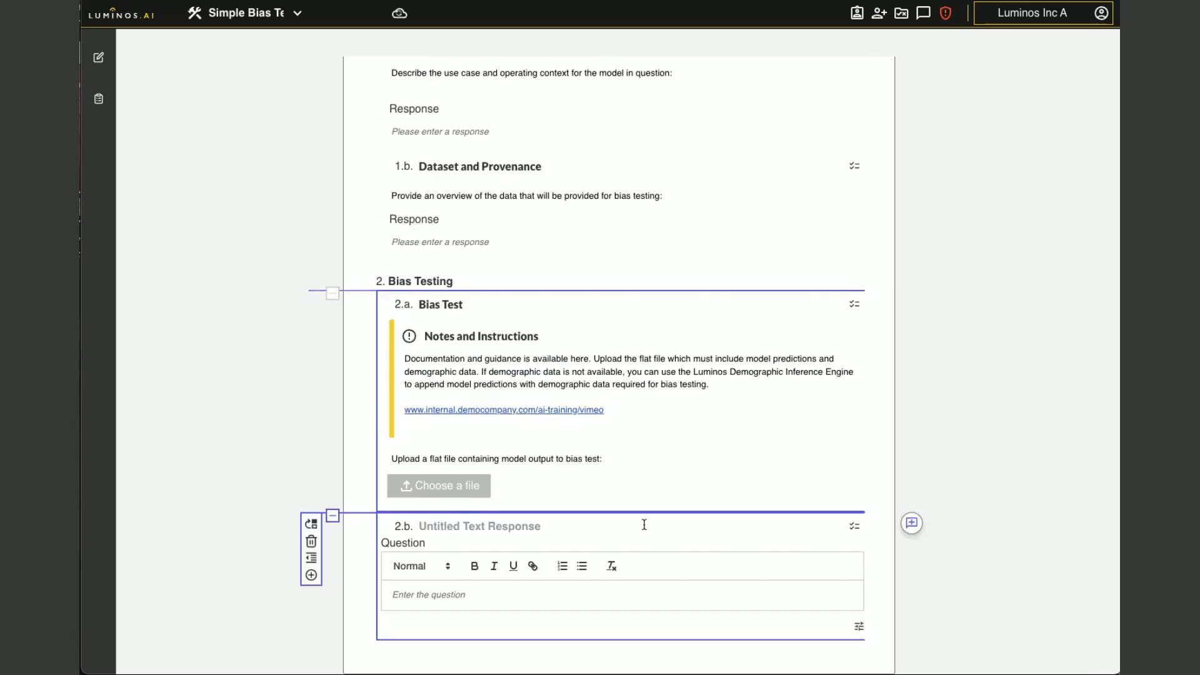
key("super+Tab")
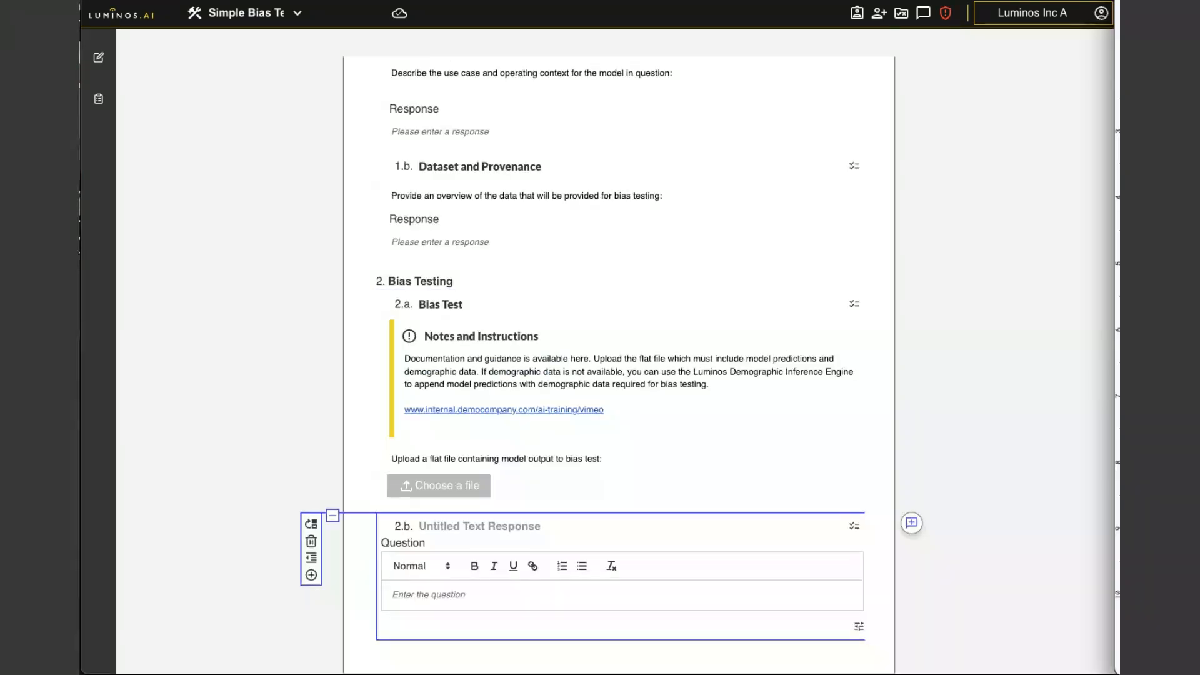
left_click(452, 526)
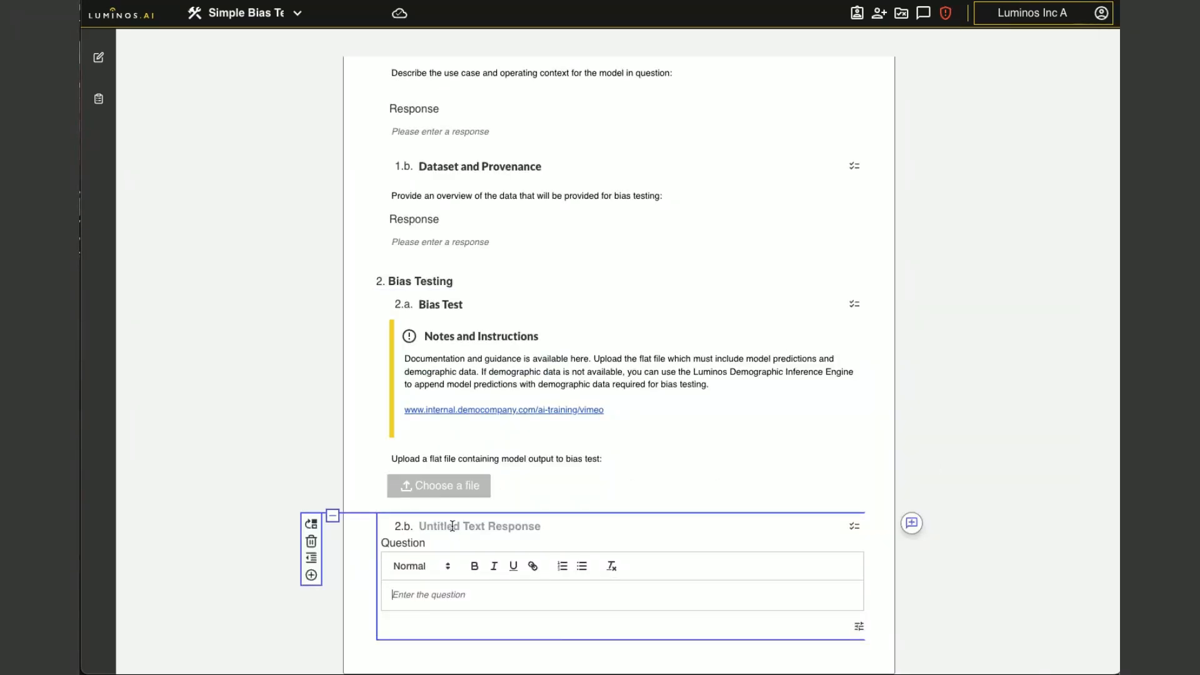
type("Reflection")
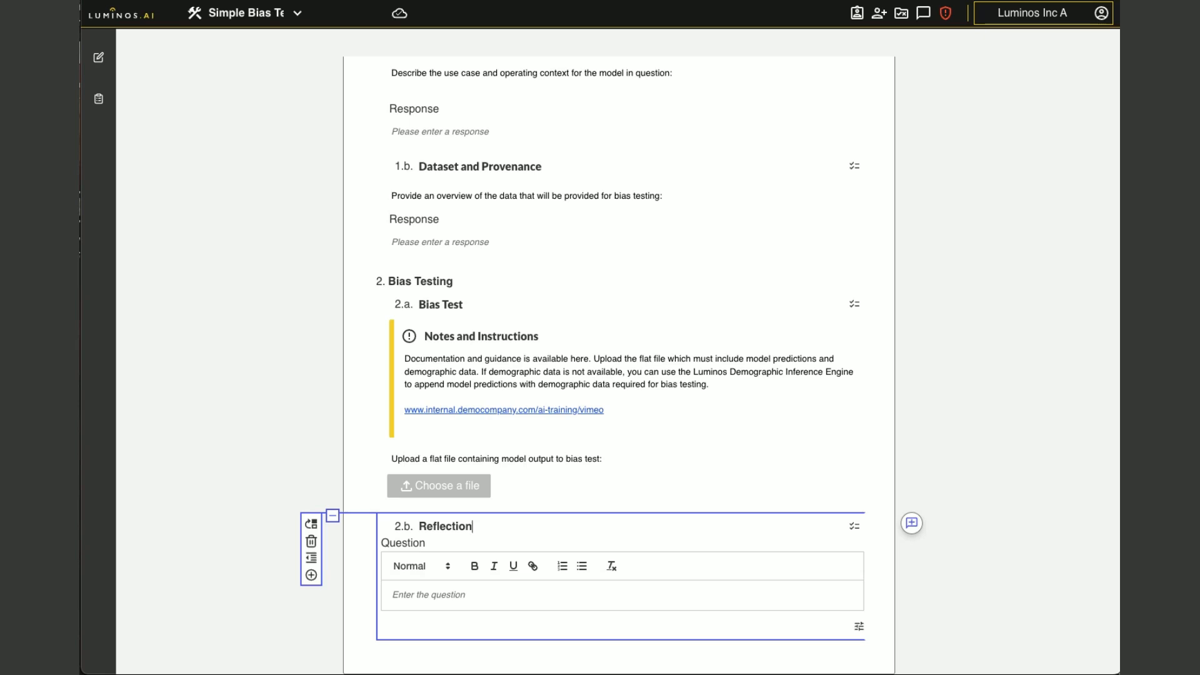
Set the Reflection question to "Provide an overview of the bias result, including:" with bullets for unexpected results and model or training data tuning for an acceptable result.
key("super+Tab")
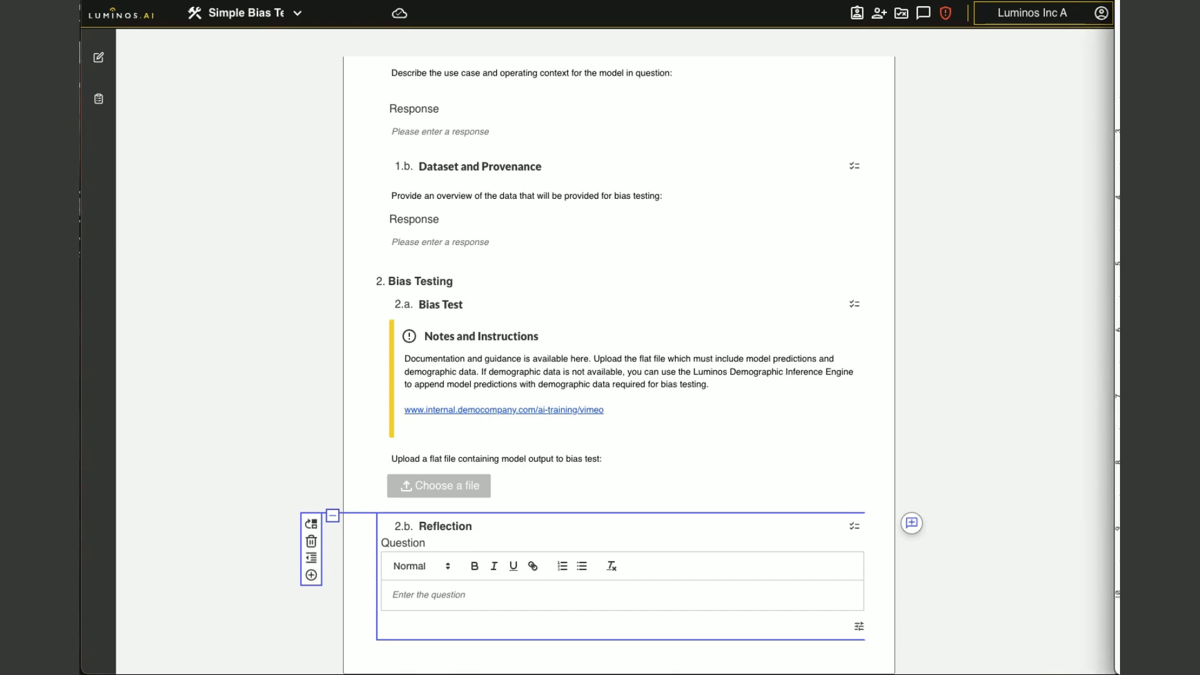
left_click(417, 598)
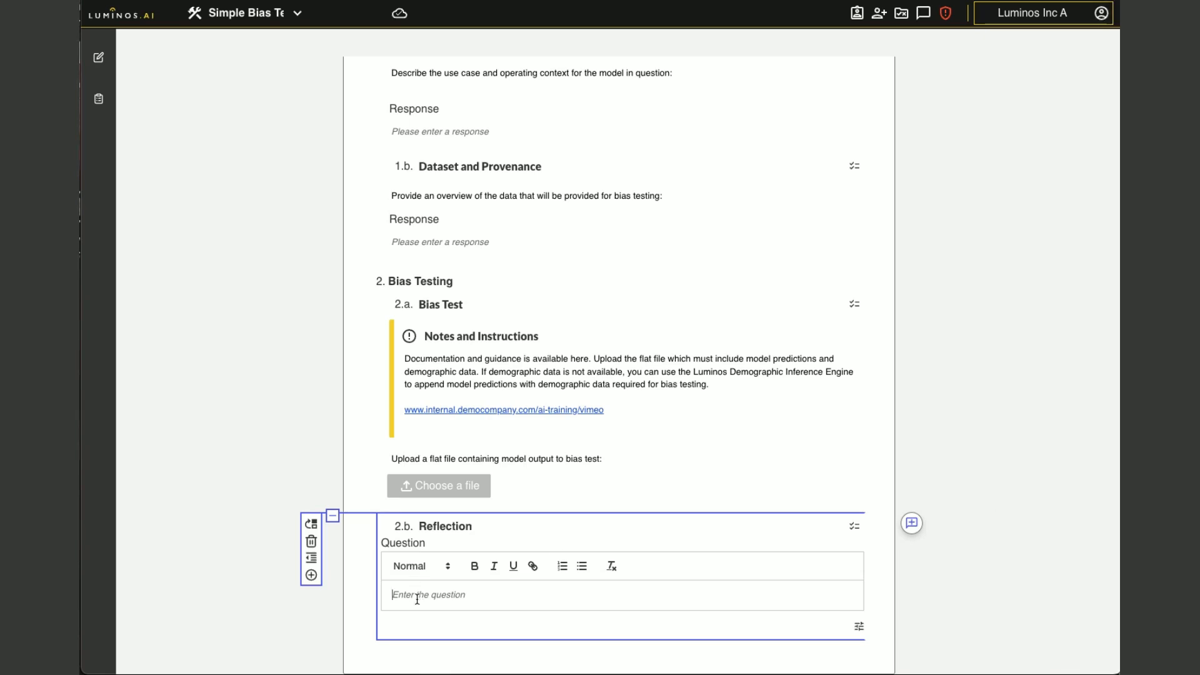
type("Provide an overview of the bias result, including: Observations of any unexpected results Specific tuning to the model or training data required to achieve an acceptable result")
key("BackSpace")
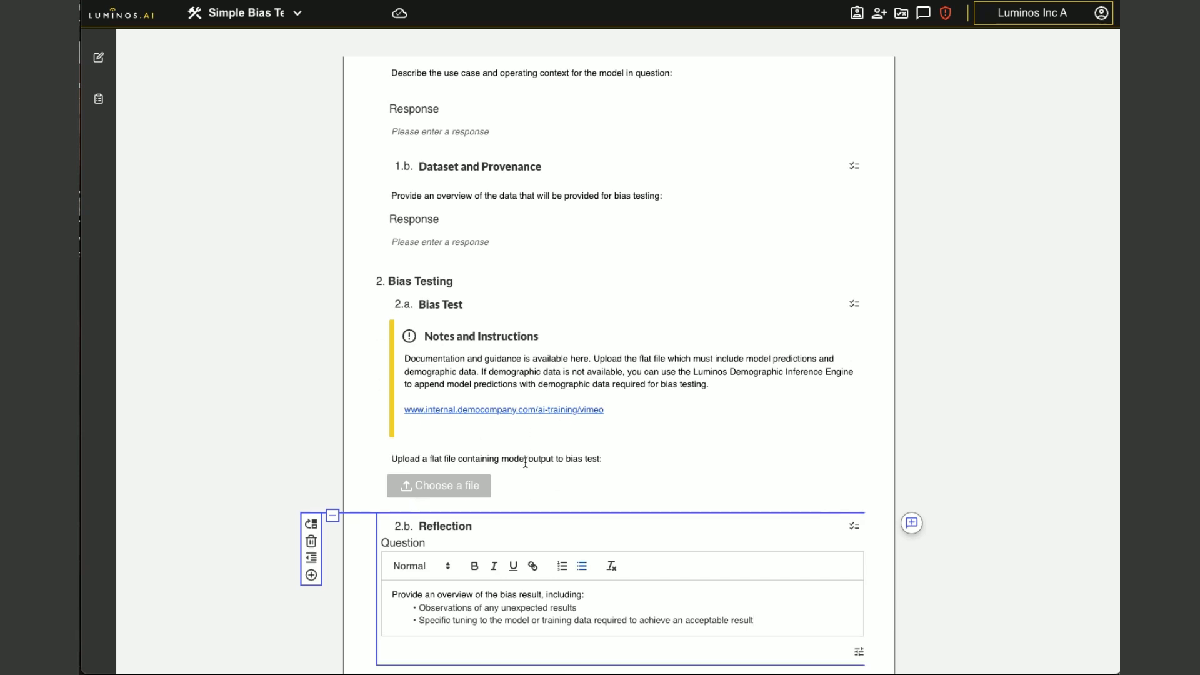
scroll(525, 461, "down", 1)
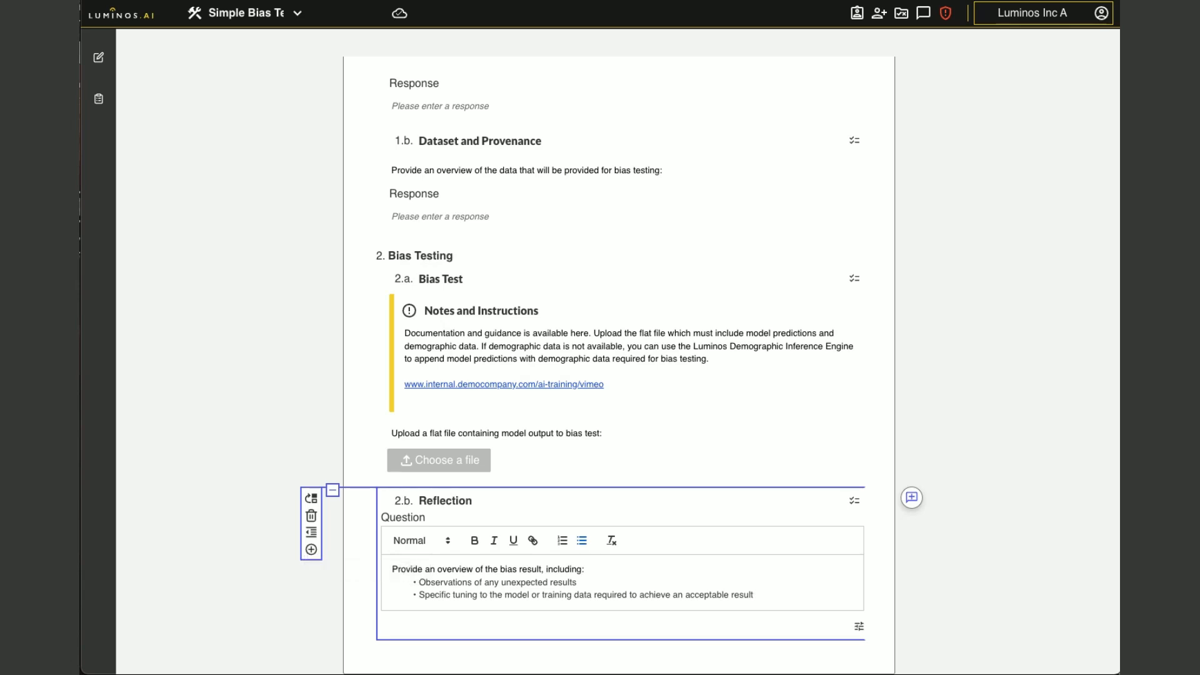
Add a section after Reflection, outdent it to a top-level section and title it "Approval".
left_click(311, 549)
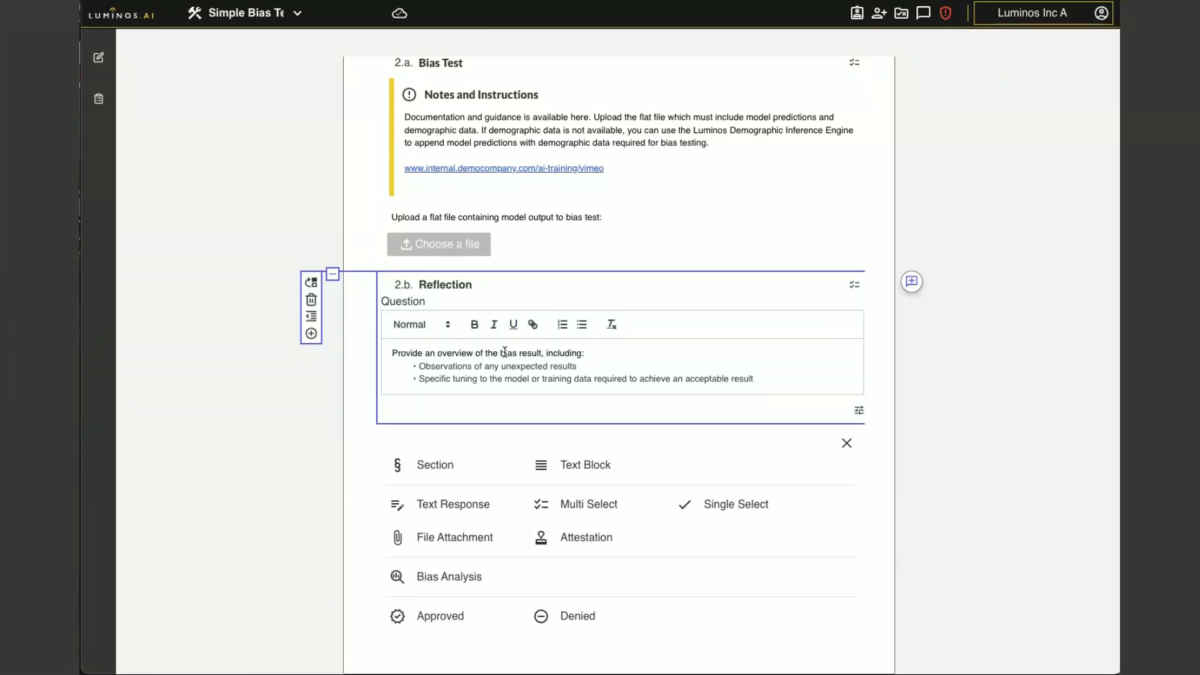
left_click(443, 467)
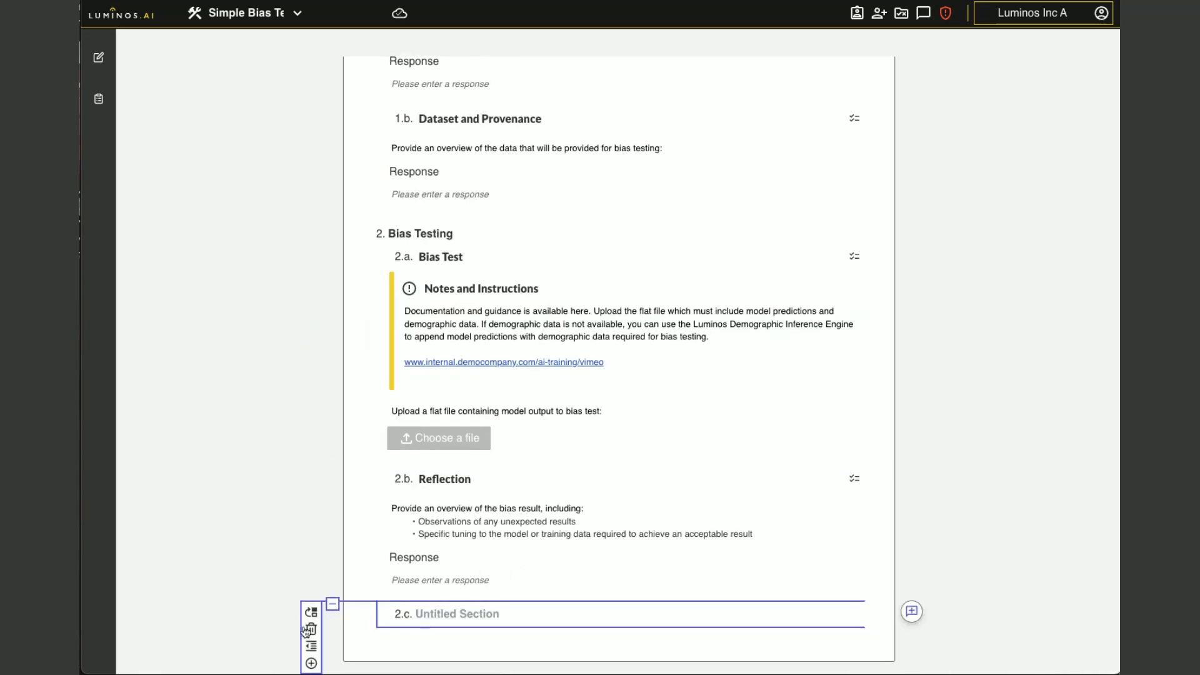
left_click(311, 645)
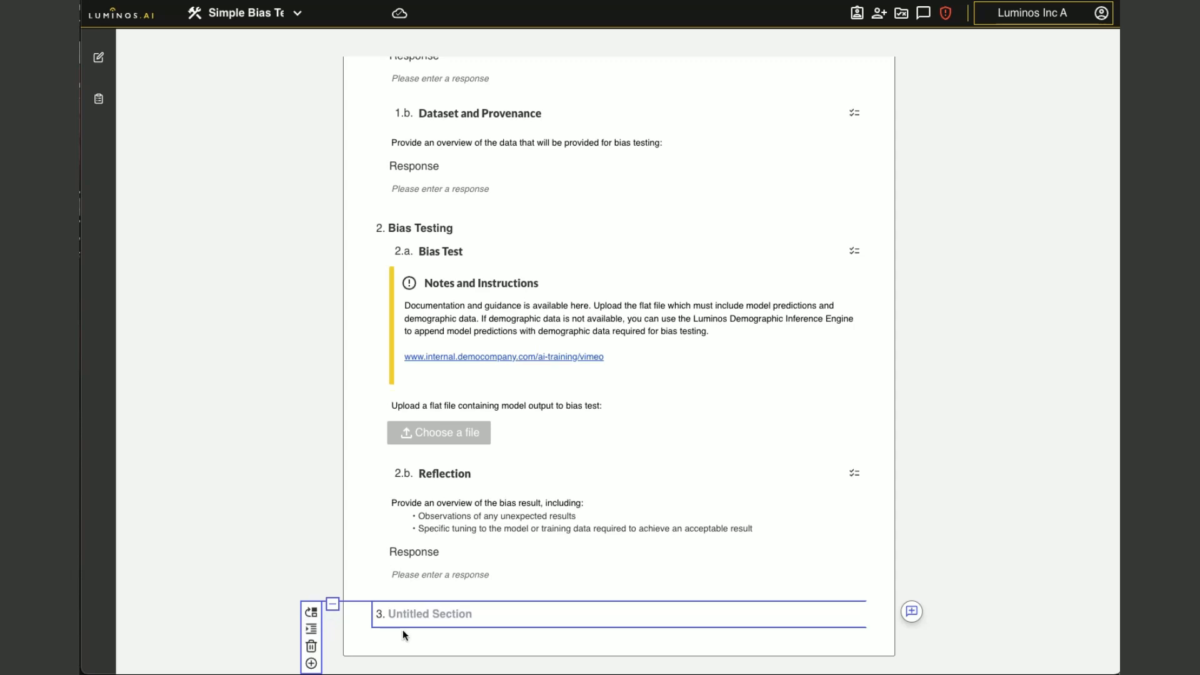
left_click(403, 615)
type("Approval")
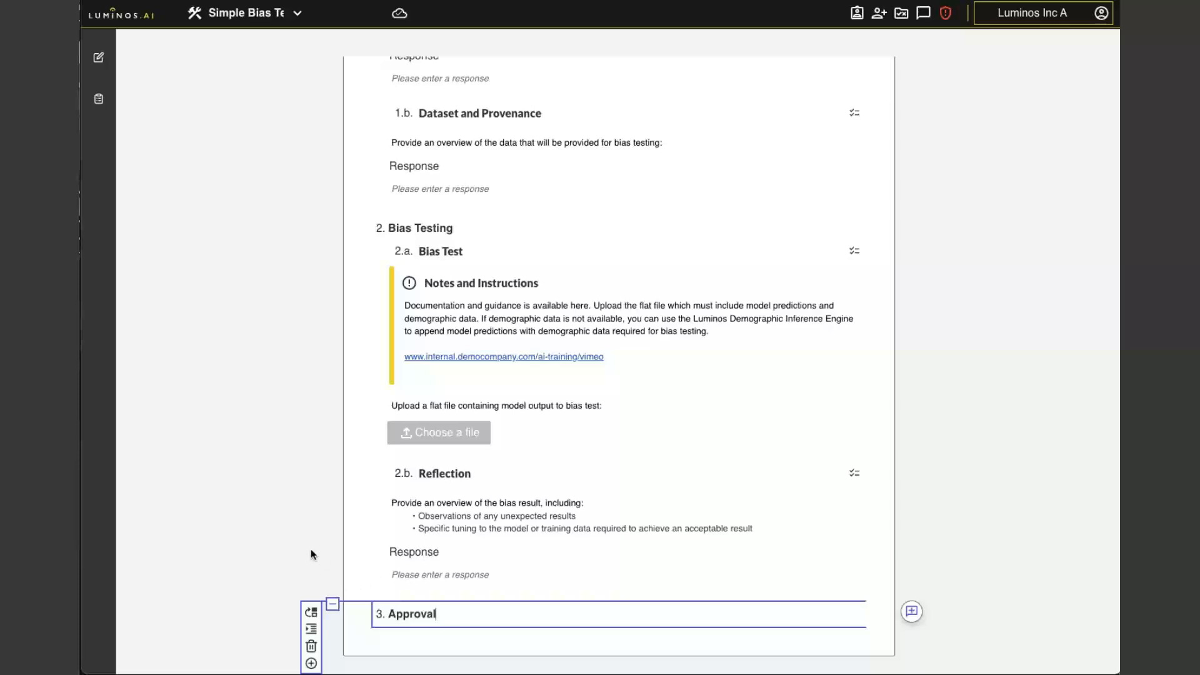
Add a multi select question within the Approval section and title it "Ready for Review".
left_click(311, 663)
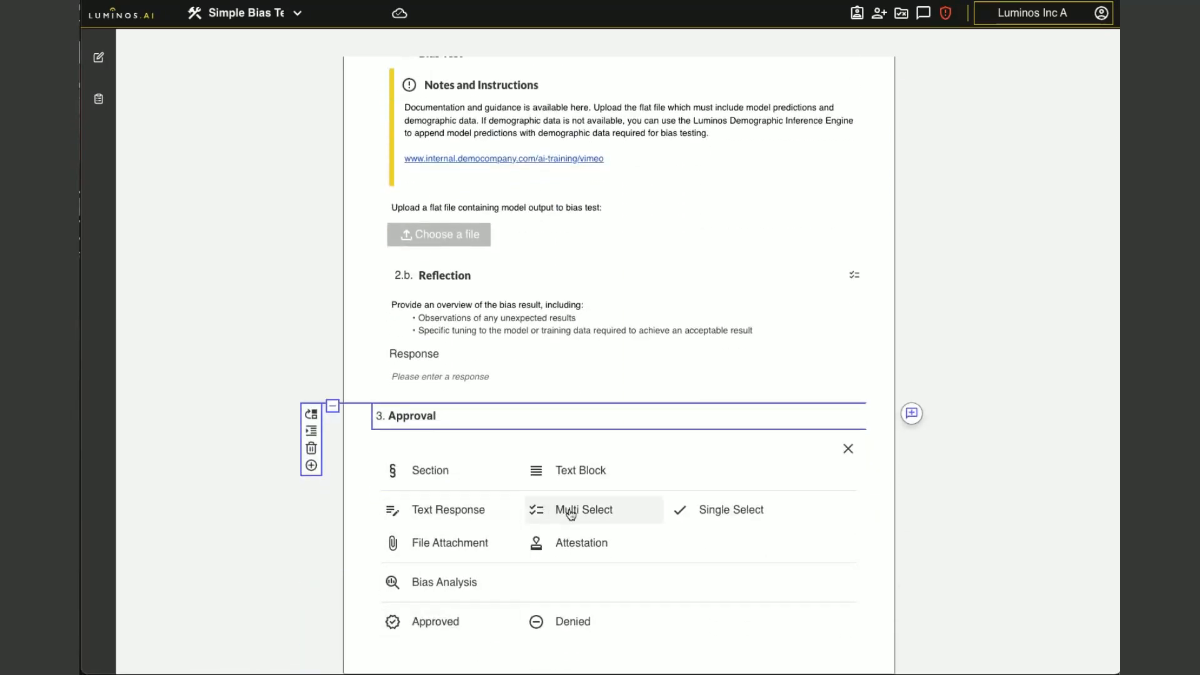
left_click(580, 509)
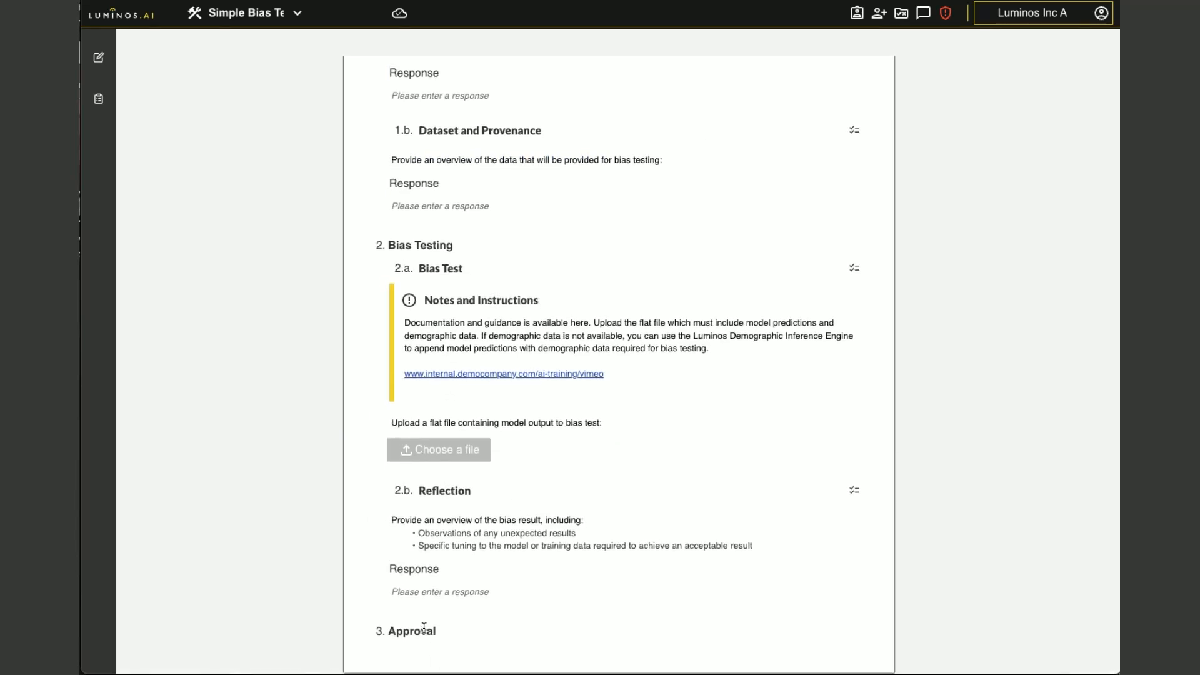
left_click(403, 591)
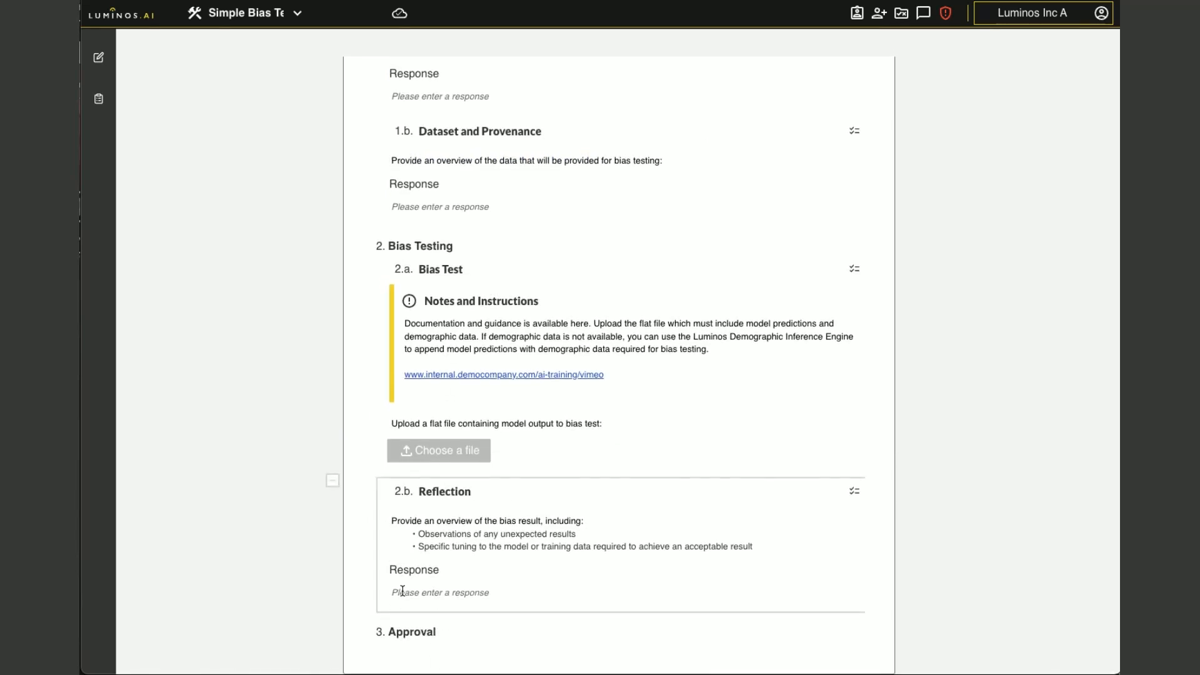
scroll(436, 565, "down", 1)
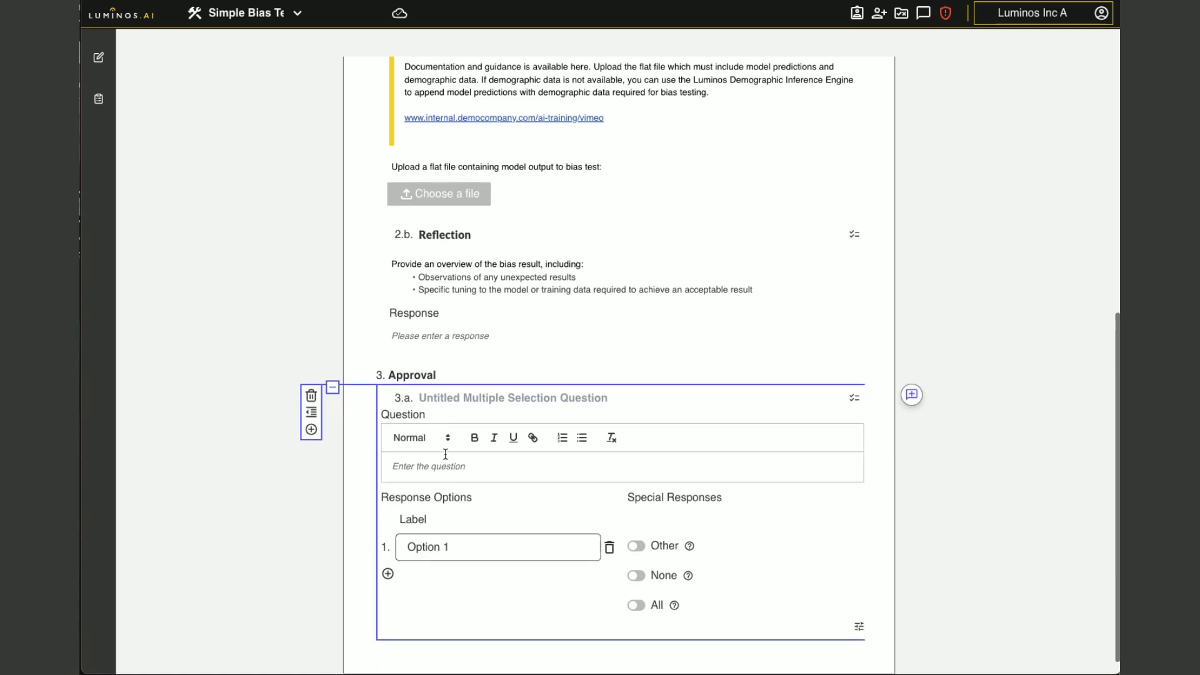
left_click(442, 400)
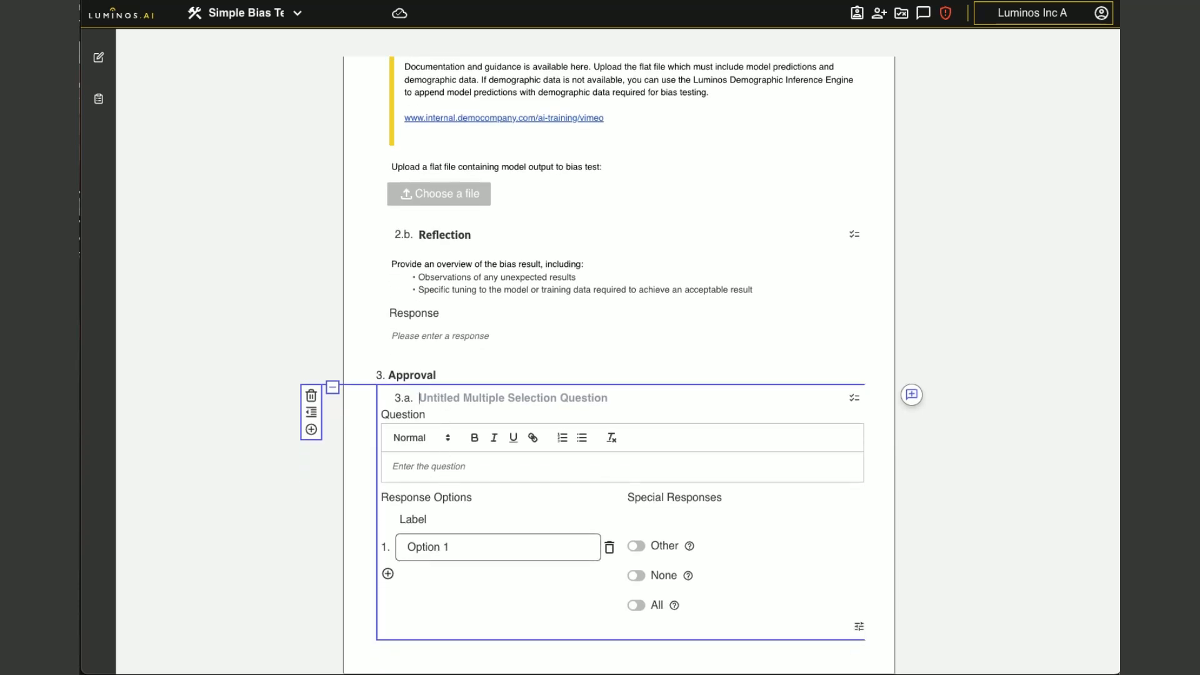
key("super+Tab")
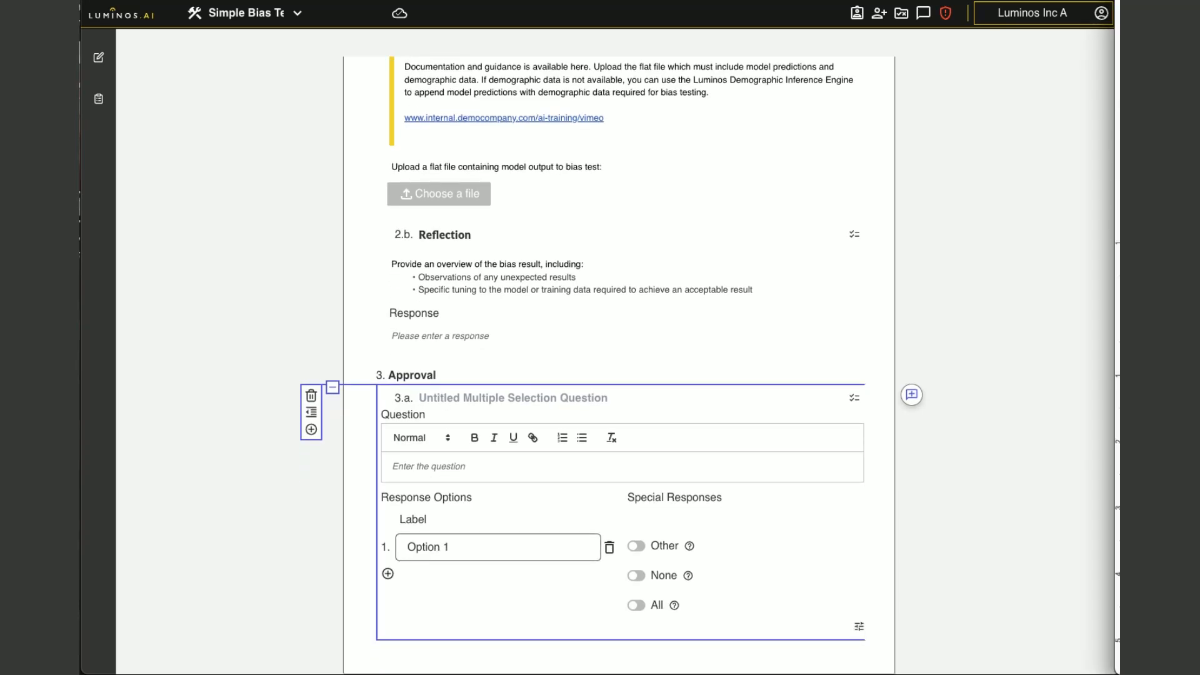
left_click(519, 400)
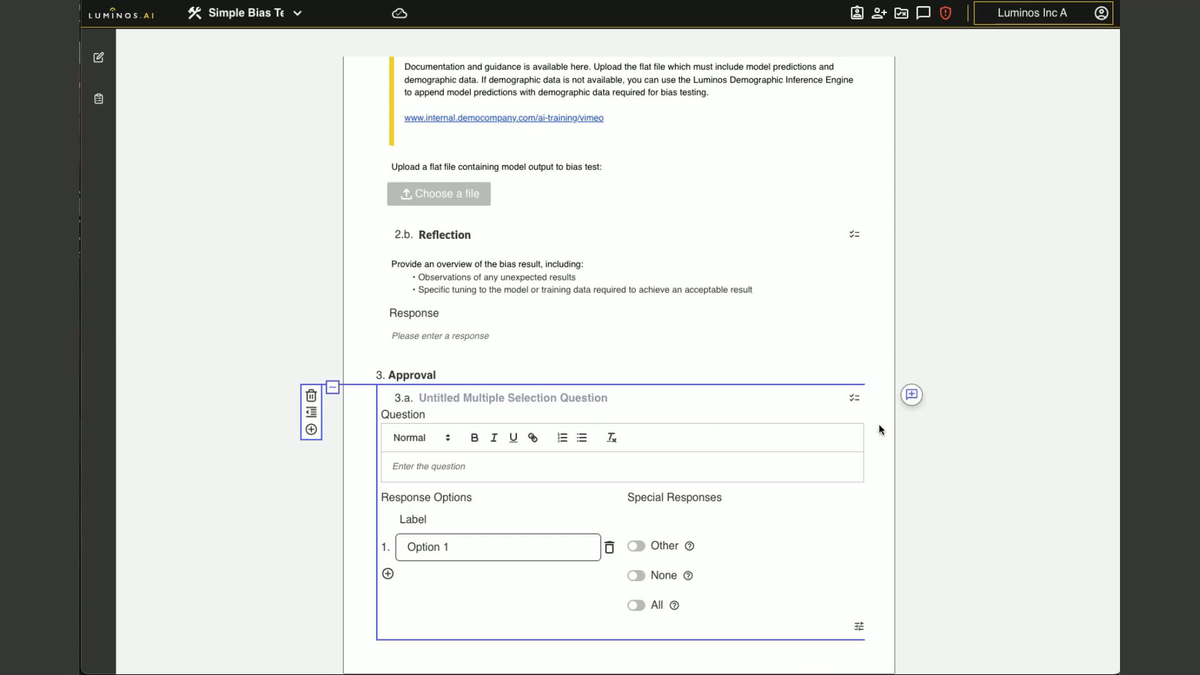
type("Ready for Review")
Set the Ready for Review question to "Indicate below when this document is ready for review by the Governance team:".
key("super+Tab")
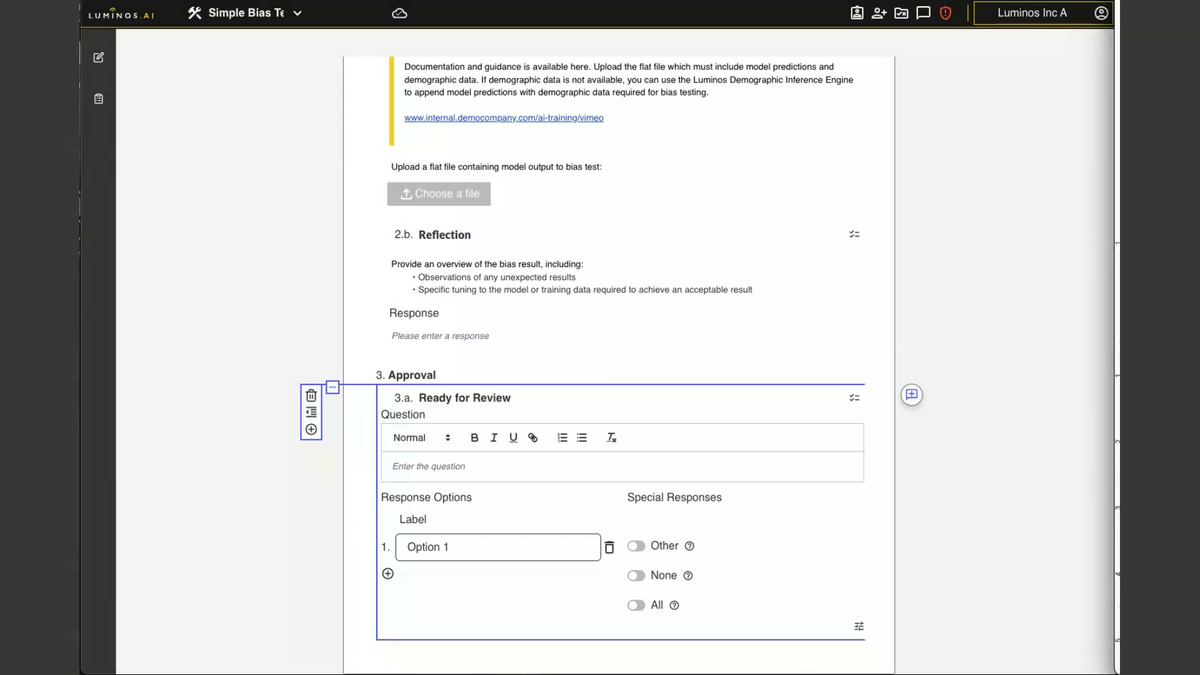
left_click(460, 470)
type("Indicate below when this document is ready for review by the Governance team:")
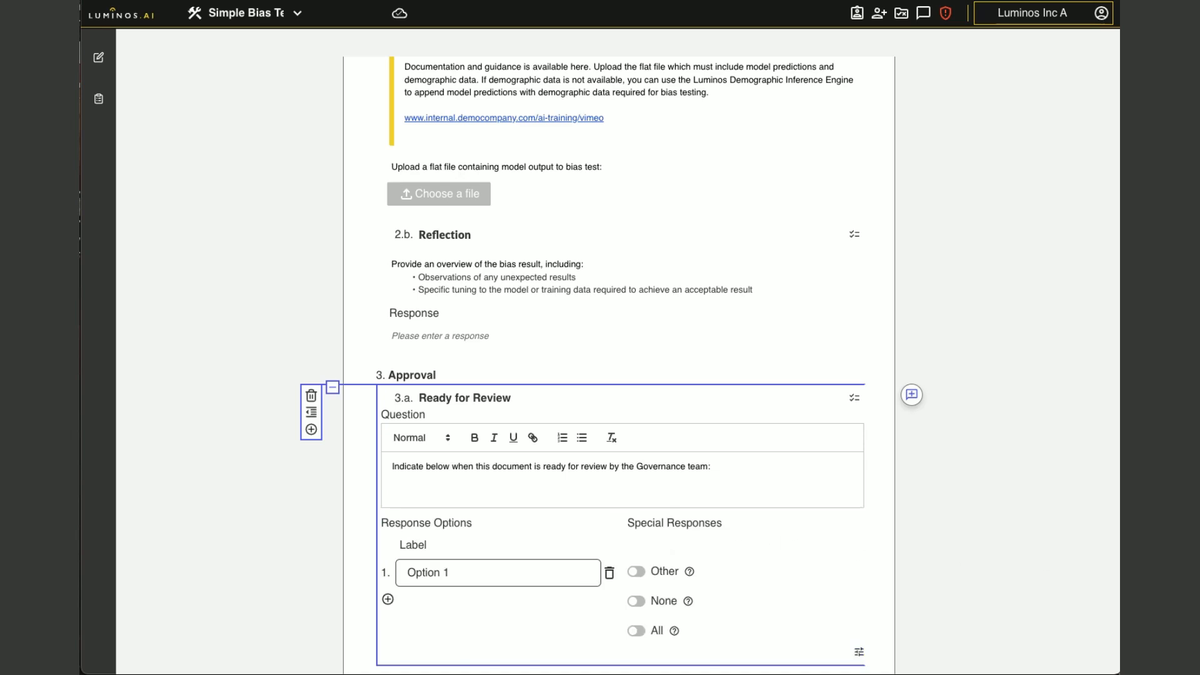
key("BackSpace")
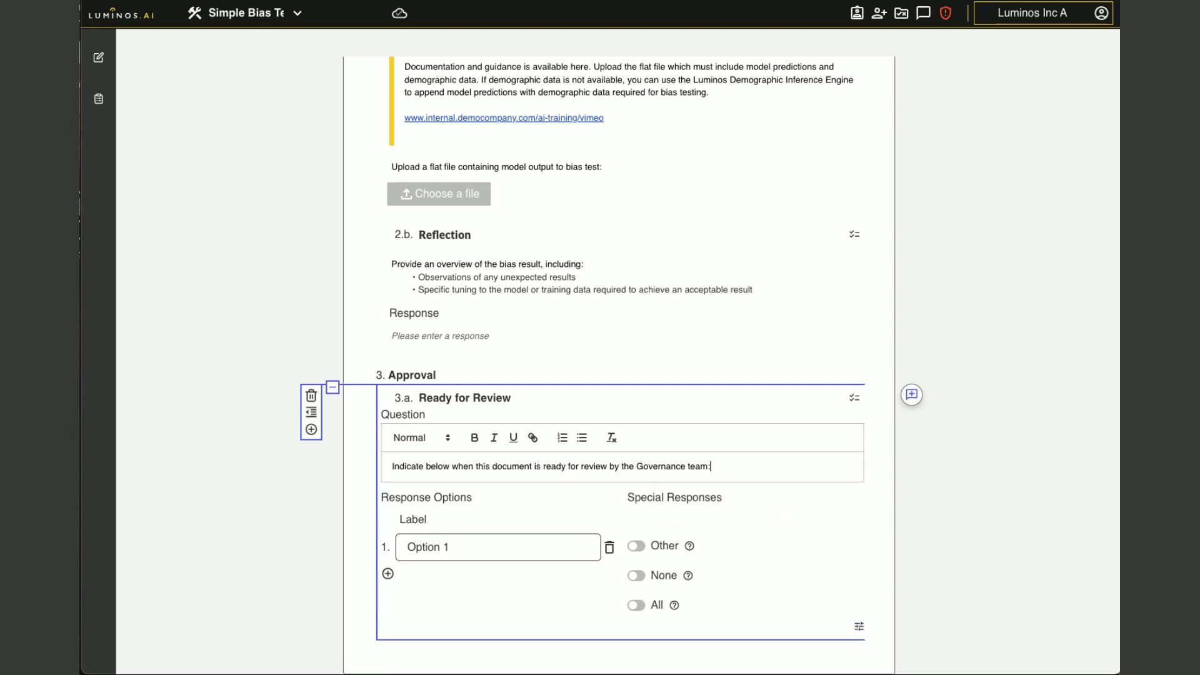
Label the first response option of the multi select question "Ready for Review".
key("super+Tab")
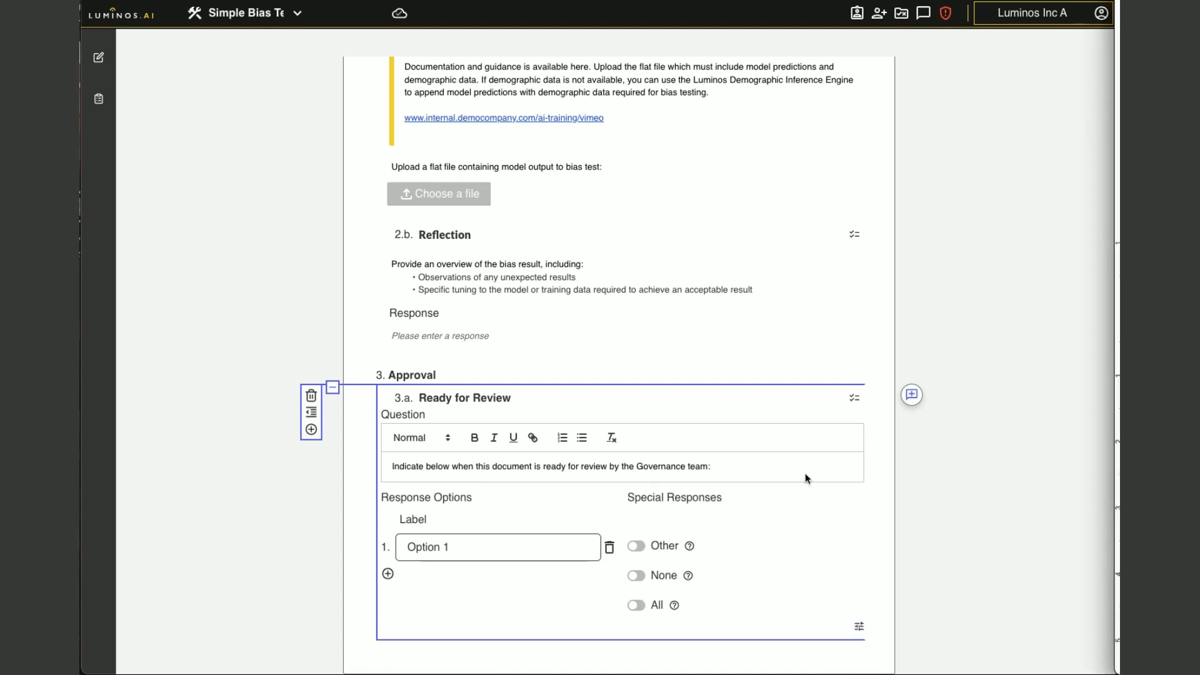
left_click_drag(467, 547, 397, 547)
type("Ready for Review")
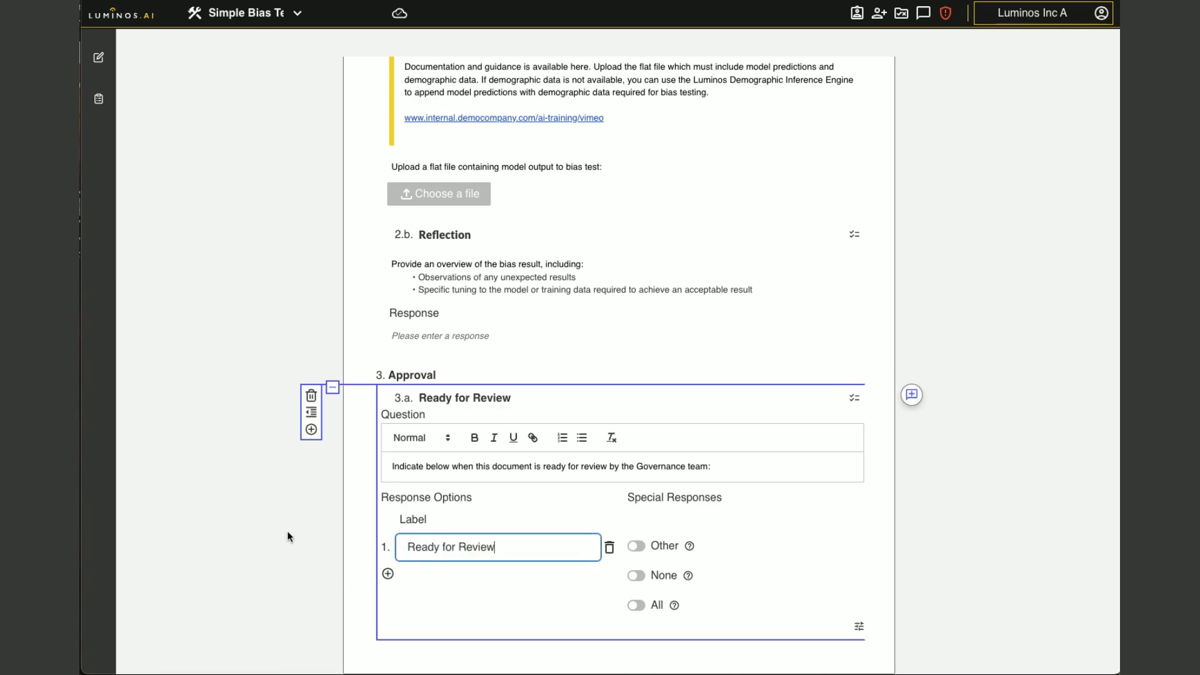
left_click(287, 531)
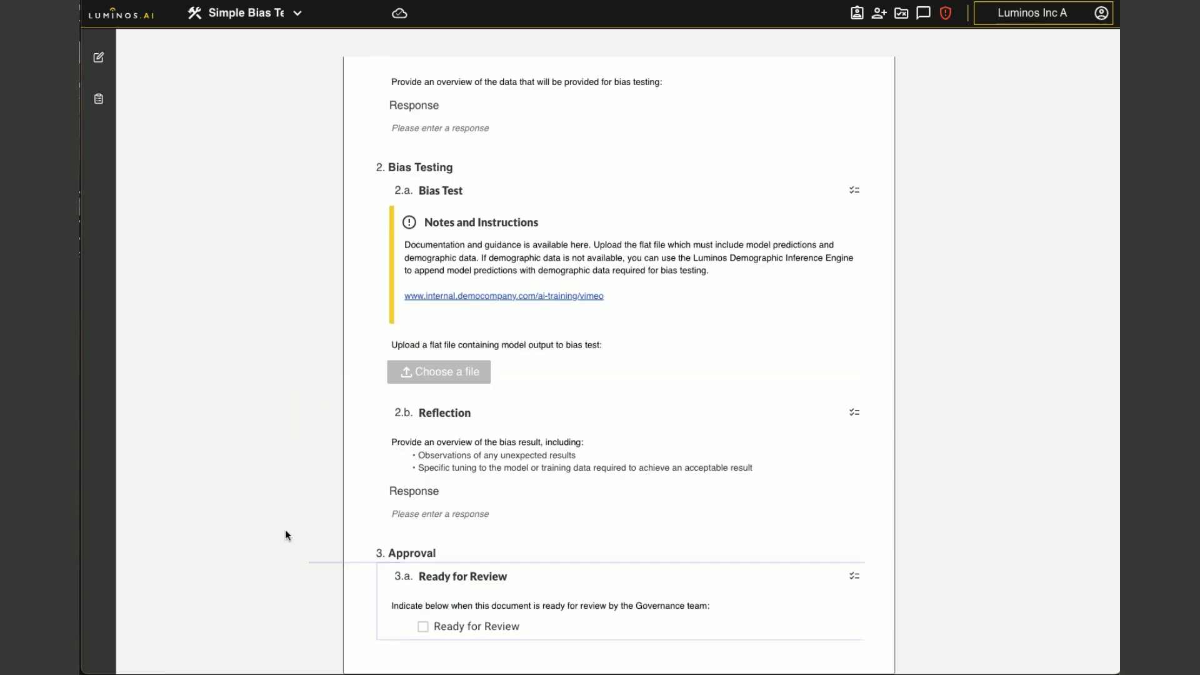
Move the Ready for Review question out of Approval to above that section and nest it in Bias Testing after Reflection.
left_click(425, 591)
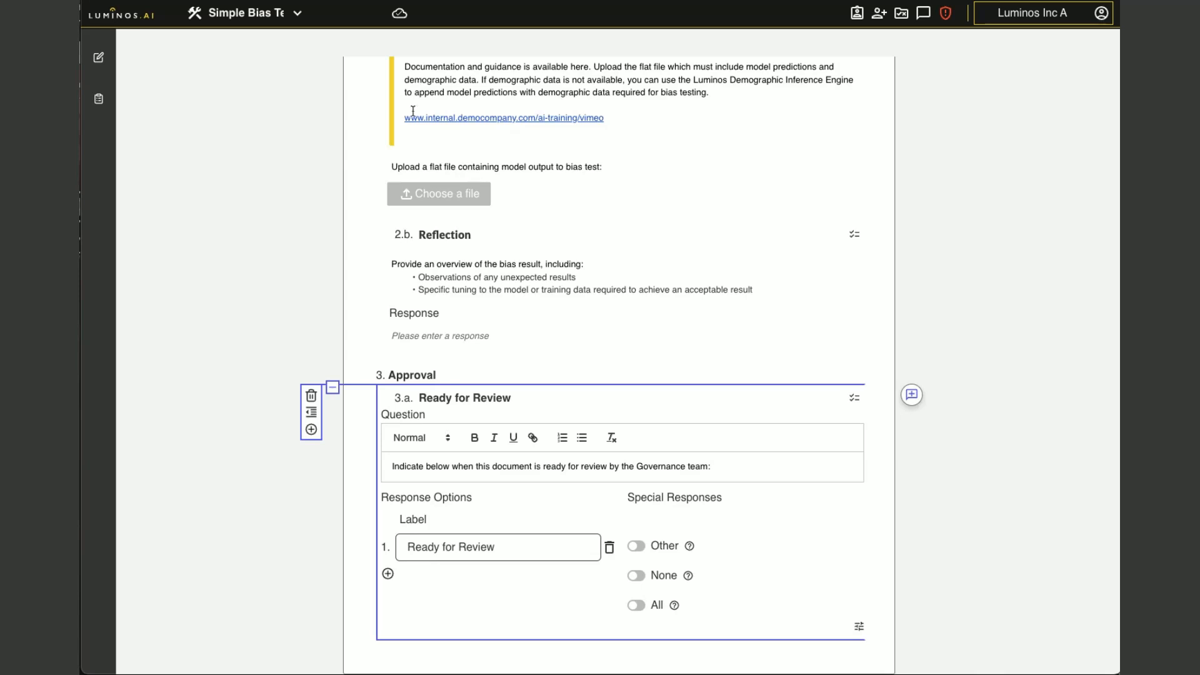
left_click(312, 416)
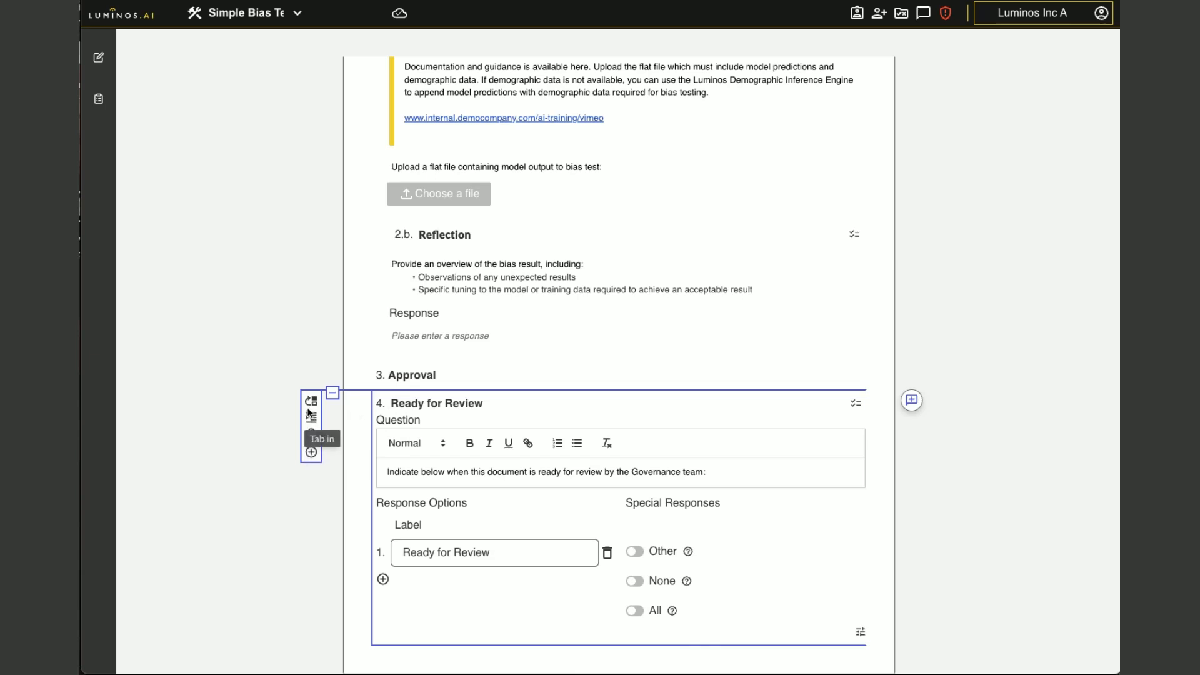
left_click(311, 402)
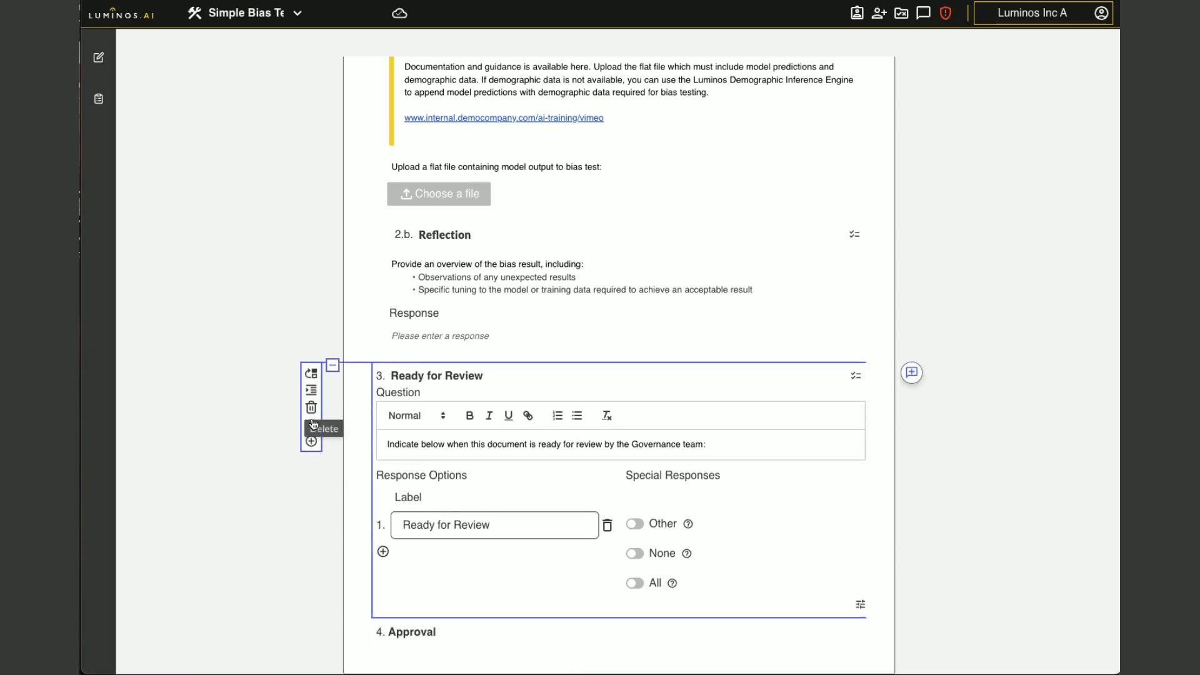
scroll(339, 286, "up", 4)
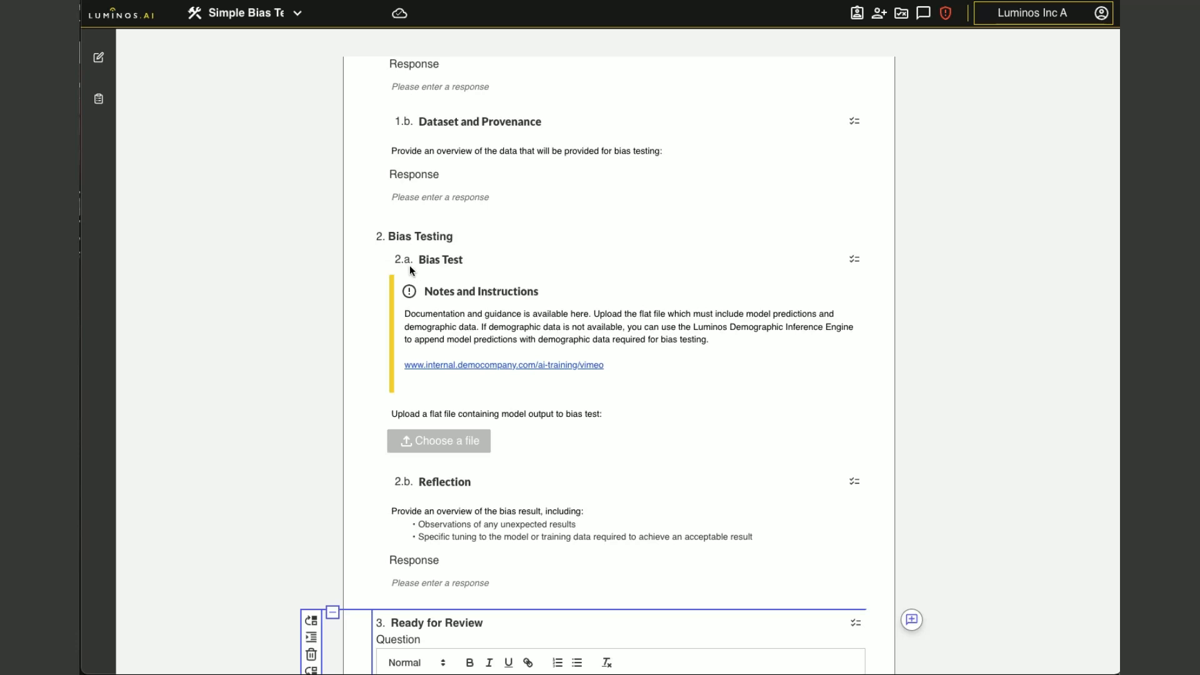
scroll(408, 505, "down", 2)
scroll(408, 505, "down", 3)
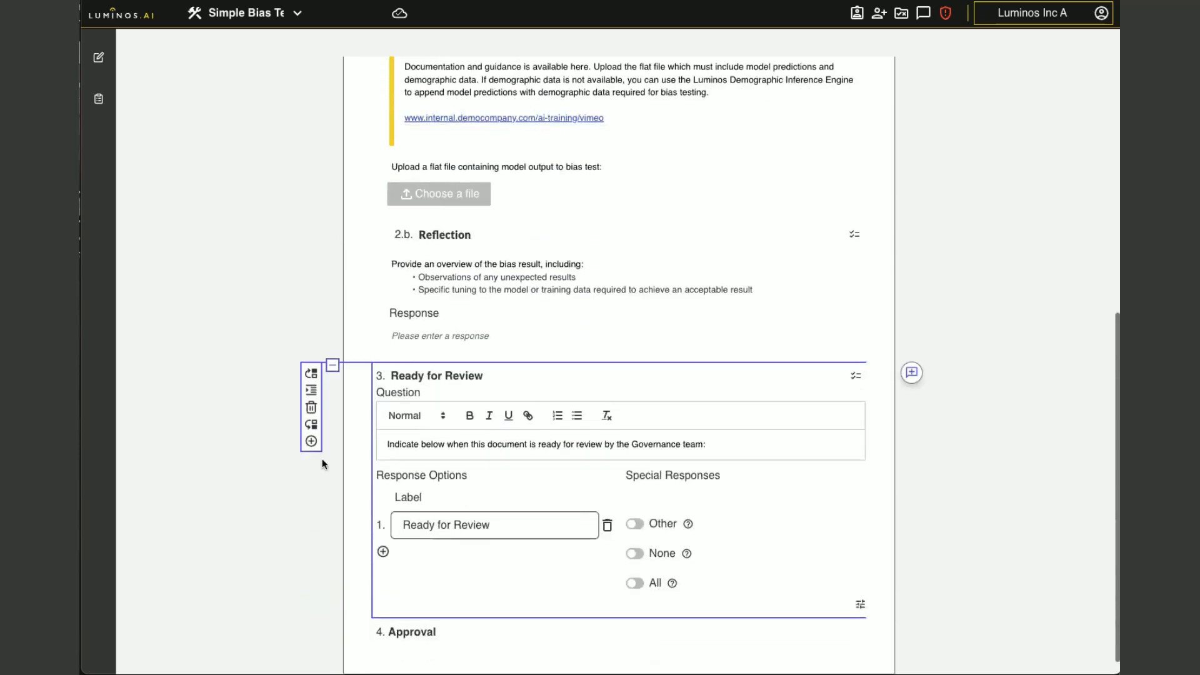
left_click(313, 392)
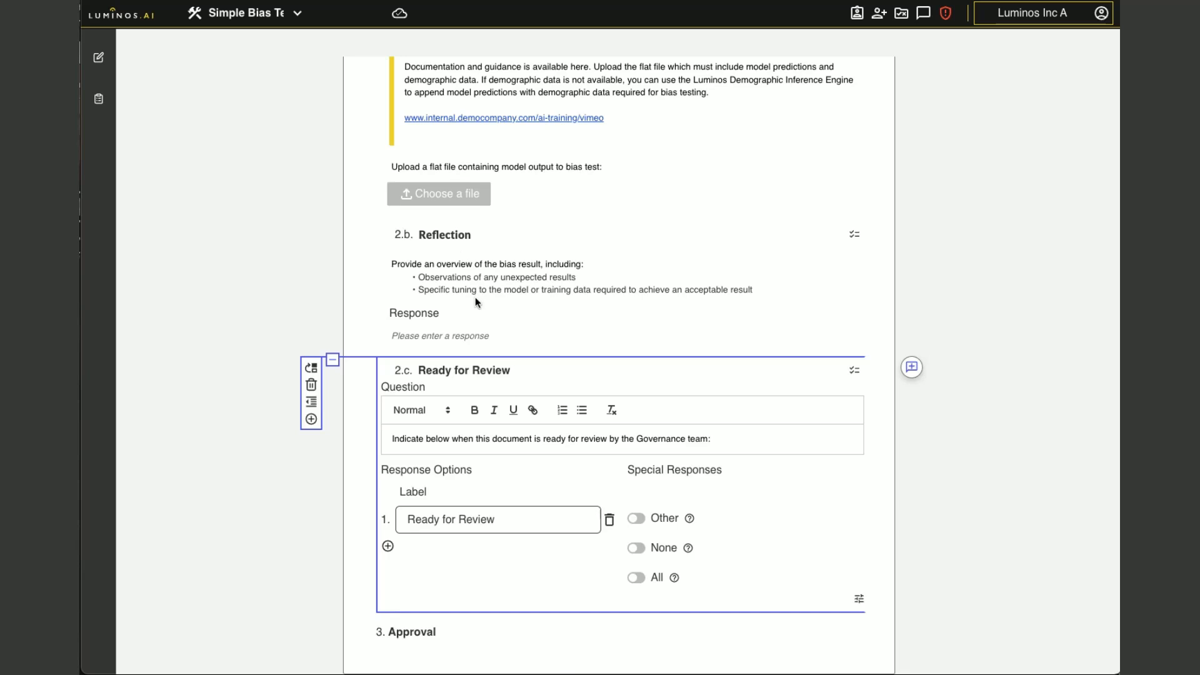
scroll(475, 297, "up", 2)
scroll(453, 368, "down", 2)
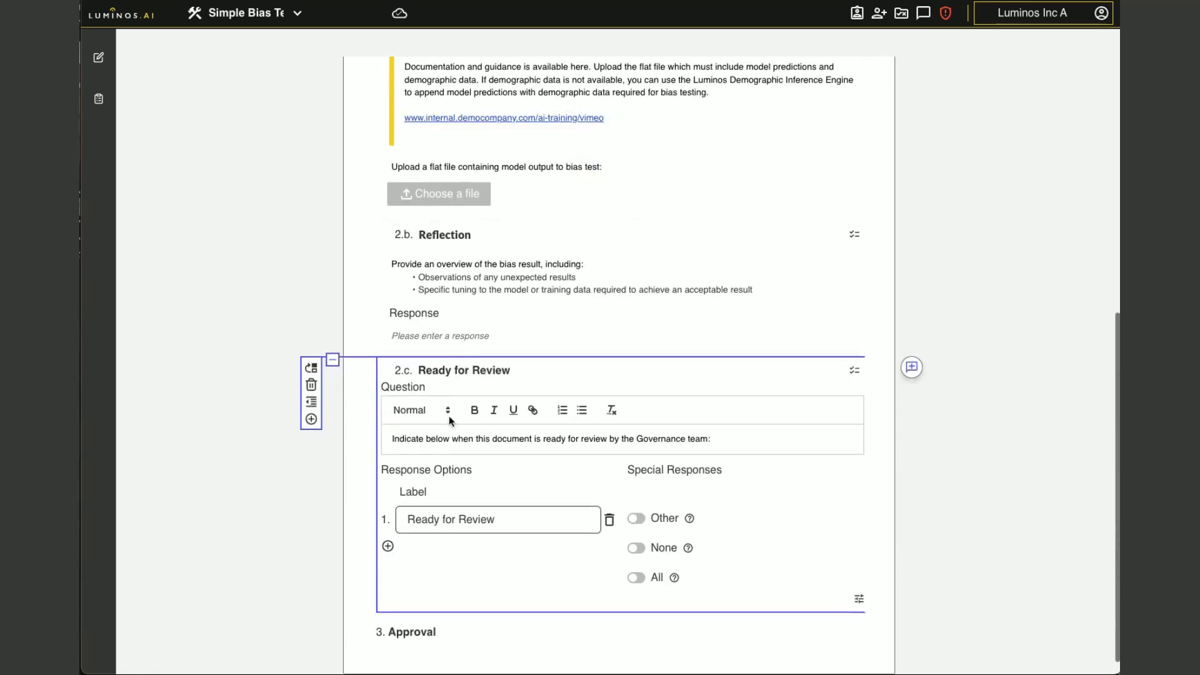
Add an attestation element within the Approval section and title it "Attestation".
left_click(431, 632)
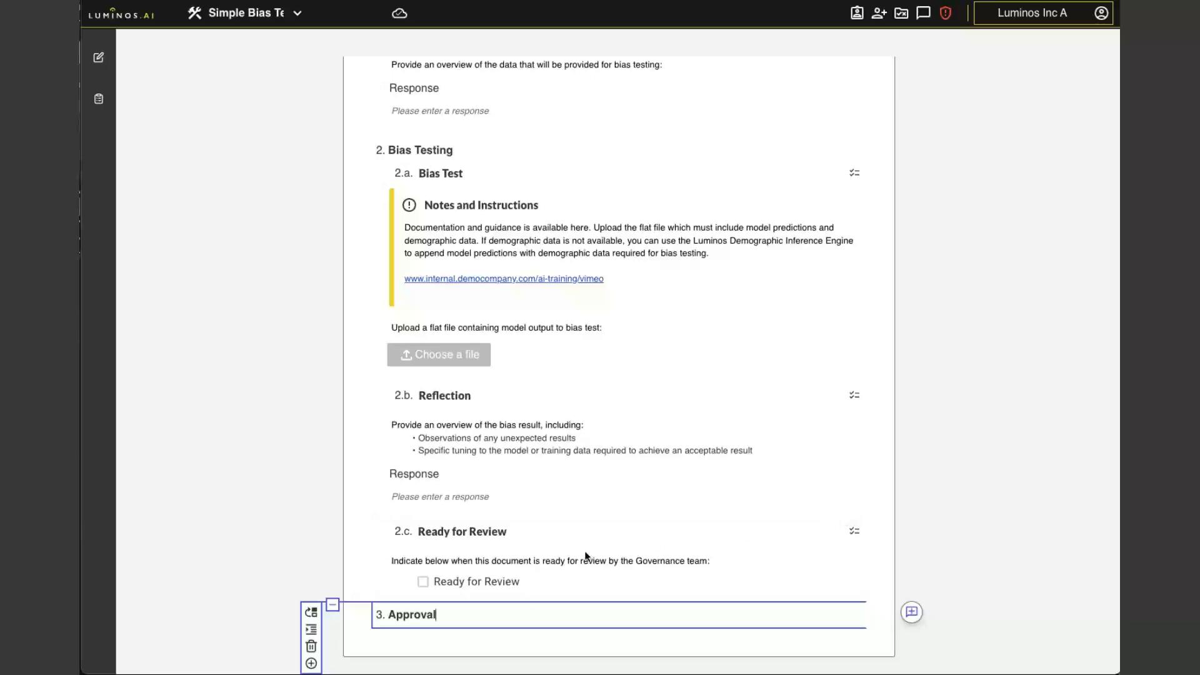
left_click(312, 664)
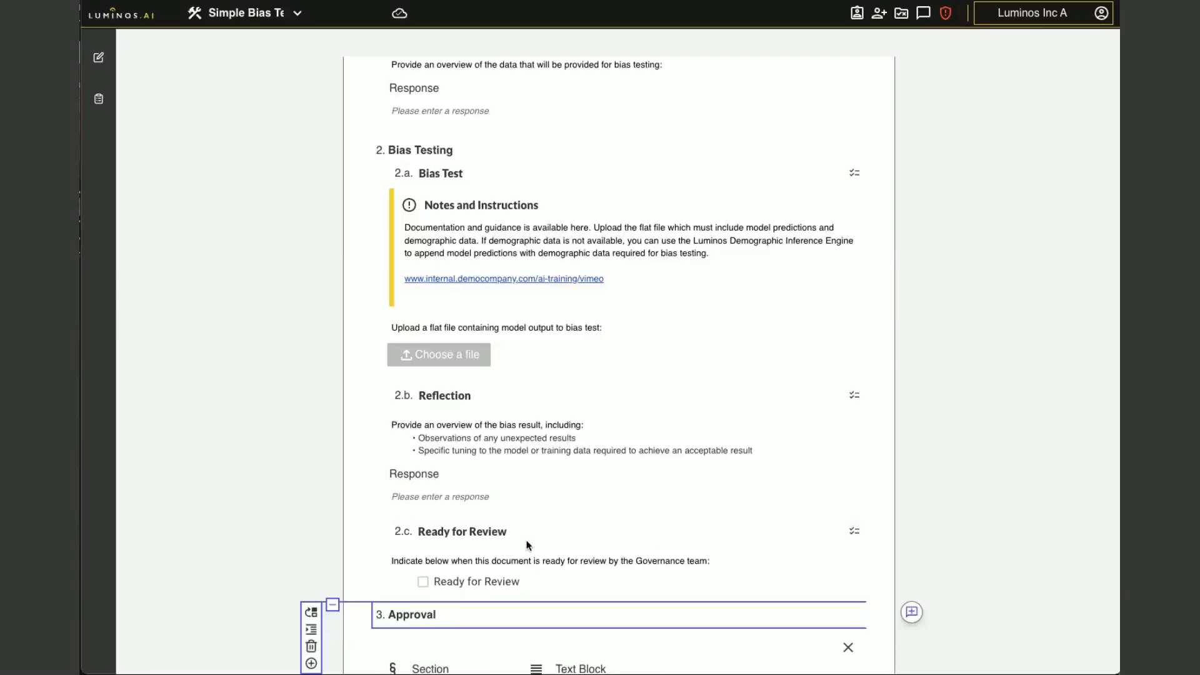
left_click(556, 553)
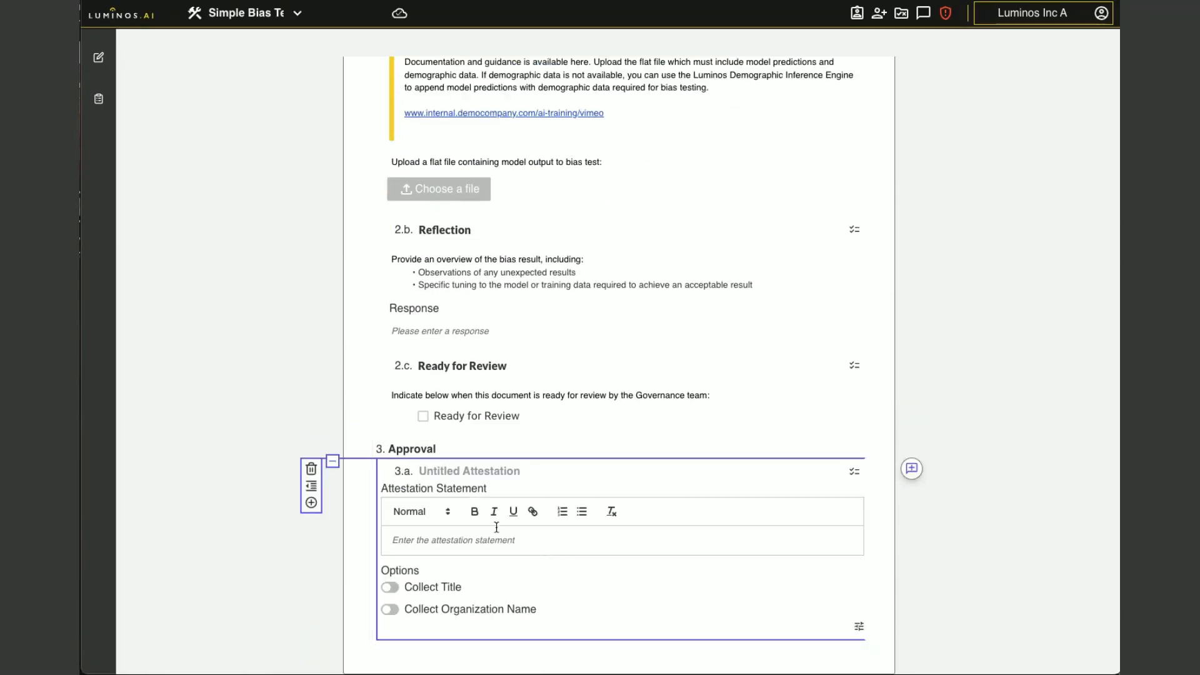
key("super+Tab")
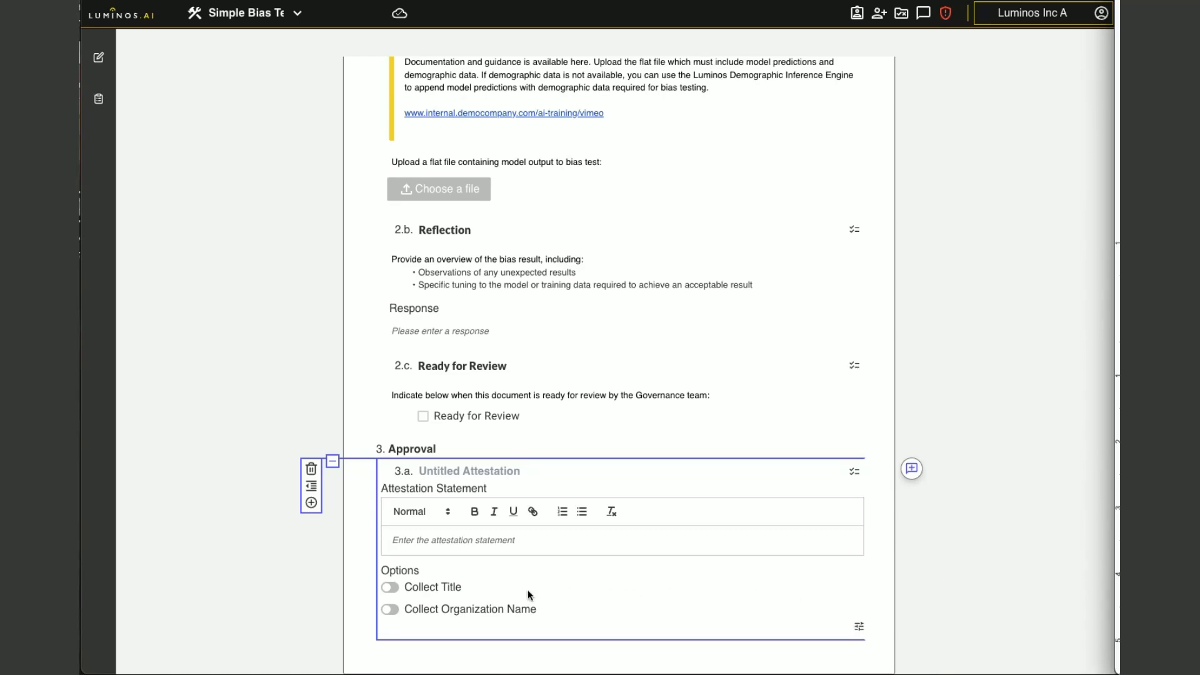
left_click(432, 474)
type("Attestation")
key("super+Tab")
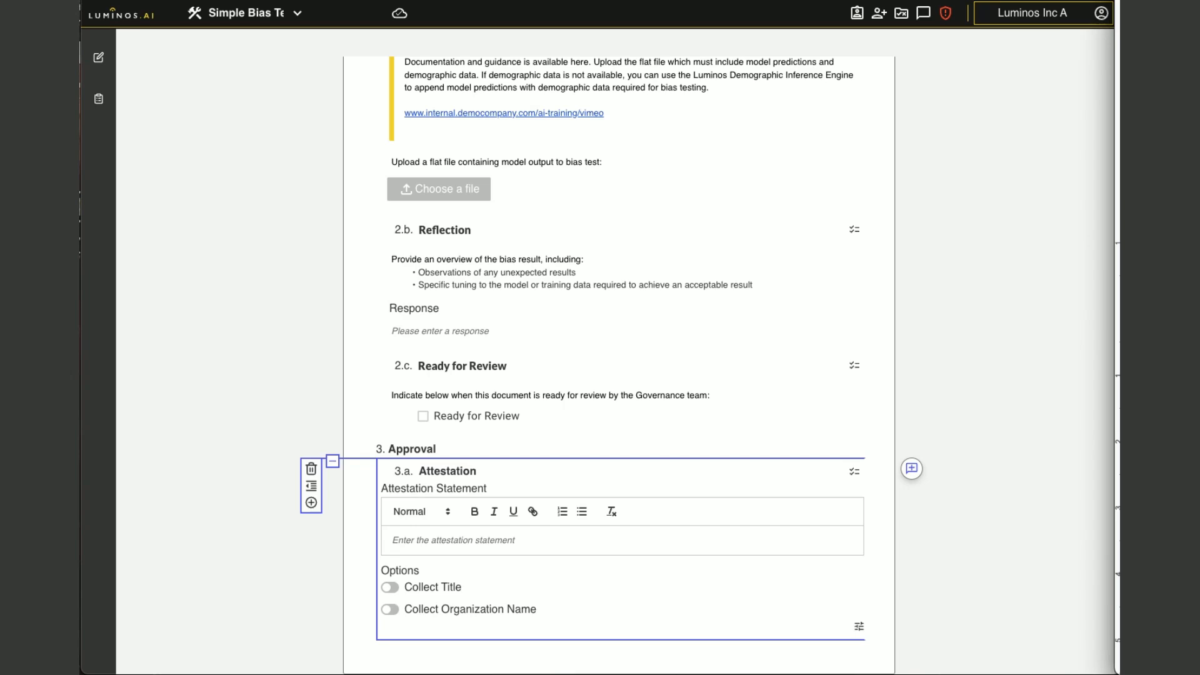
Set the attestation statement to "I have reviewed the information provided and I approve completion of the bias testing gate for deployment.".
key("super+Tab")
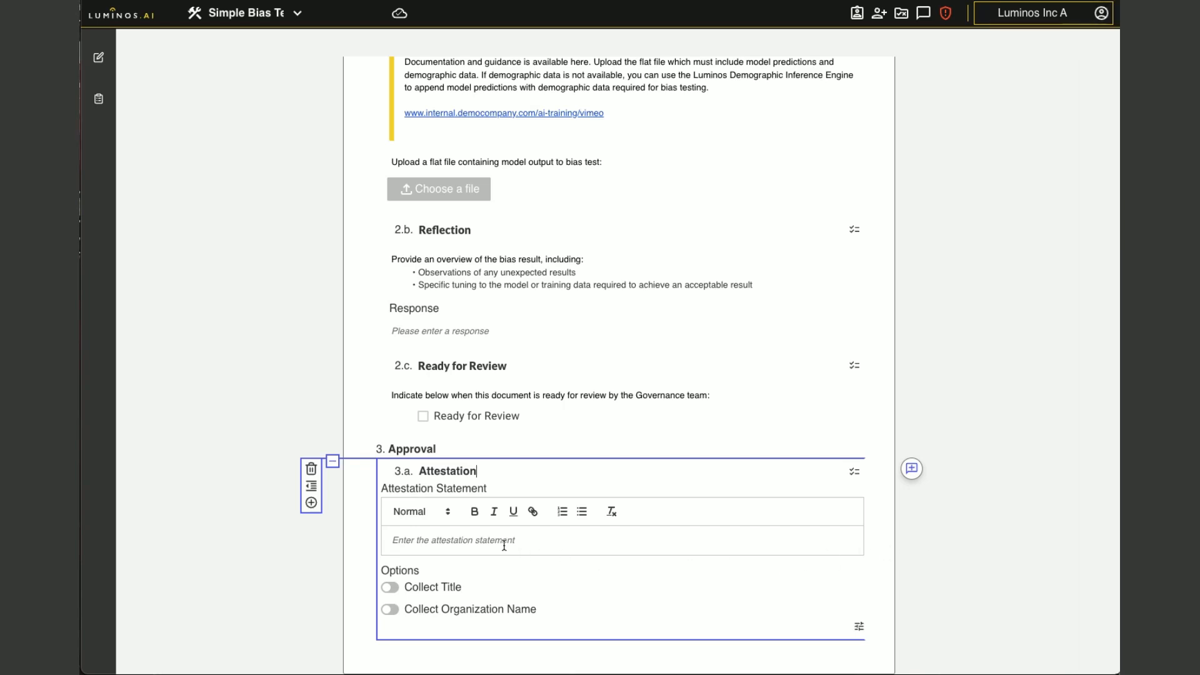
left_click(501, 548)
type("I have reviewed the information provided and I approve completion of the bias testing gate for deployment.")
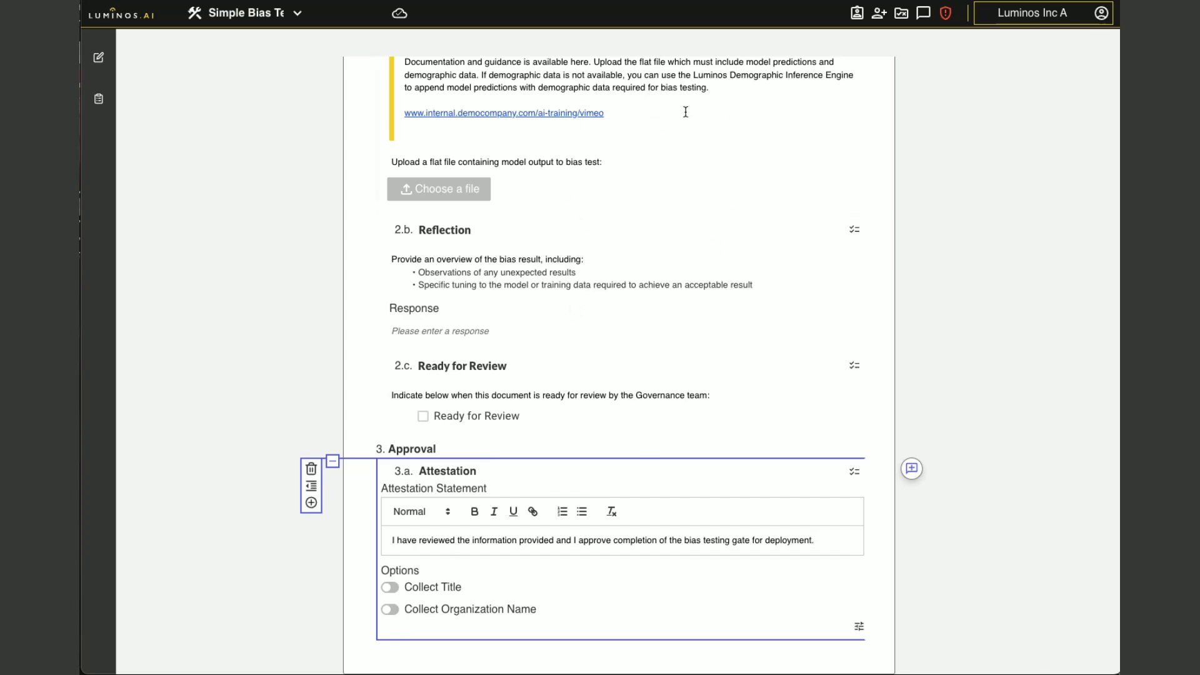
Switch the Attestation's editing permission away from submitters and check the permission of the Ready for Review question.
scroll(671, 219, "down", 1)
scroll(725, 262, "up", 1)
mouse_move(854, 370)
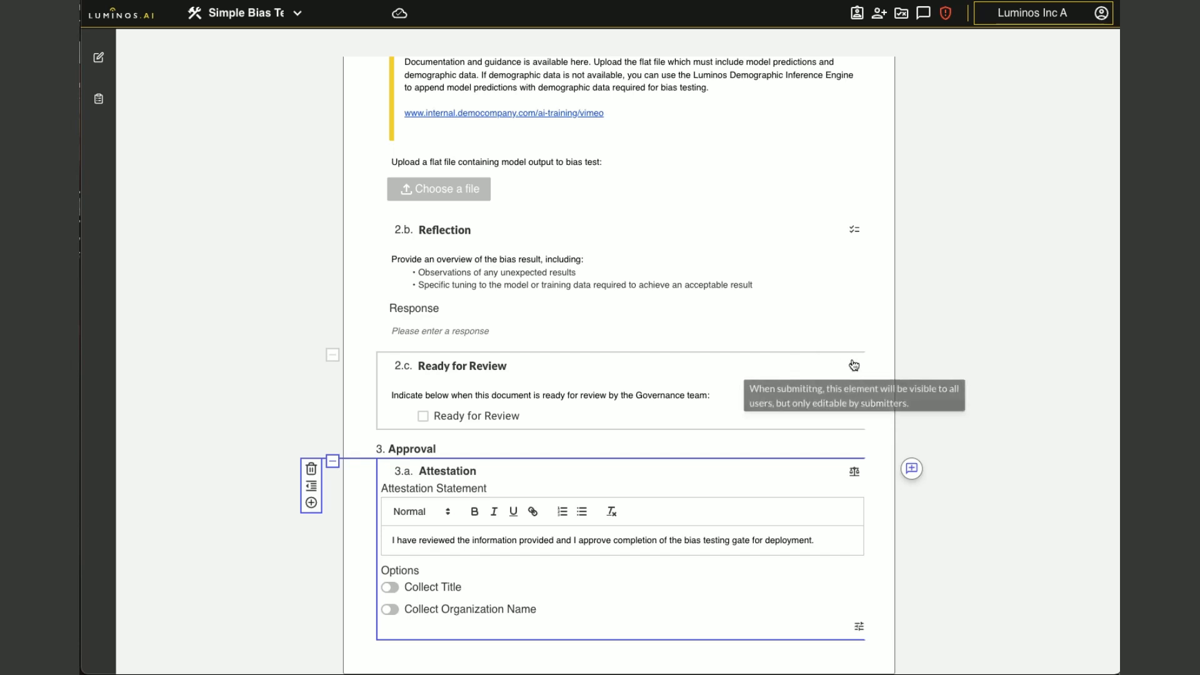
Add an Approved element directly below the Attestation.
left_click(312, 504)
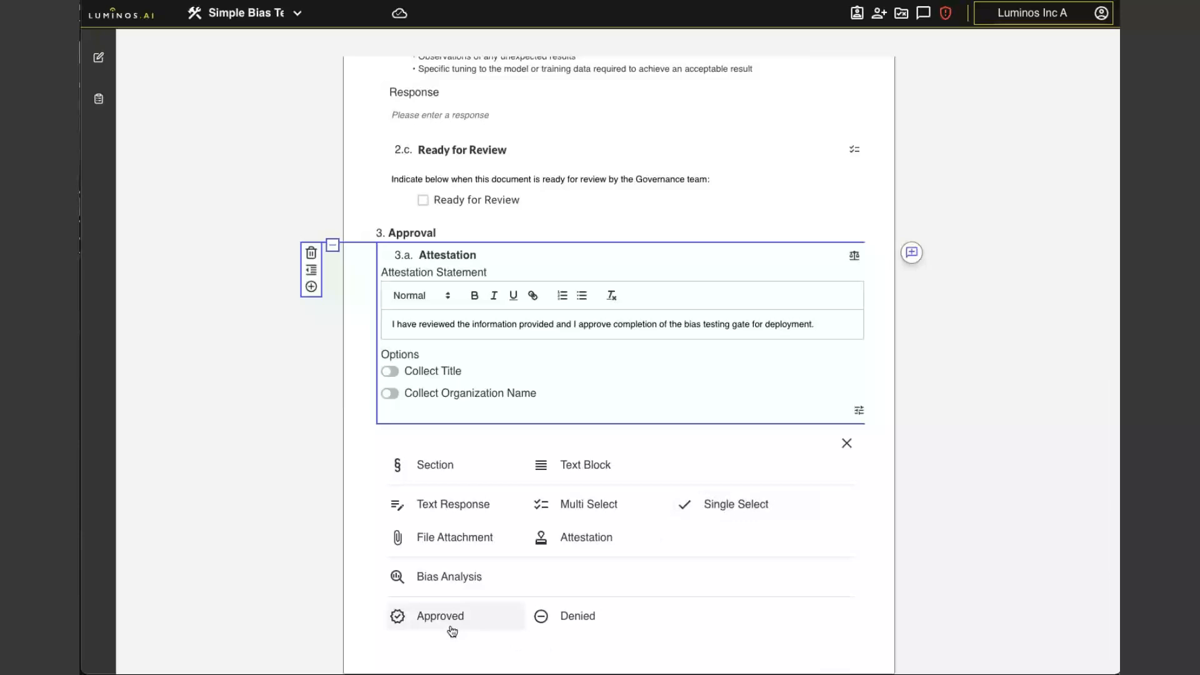
left_click(436, 623)
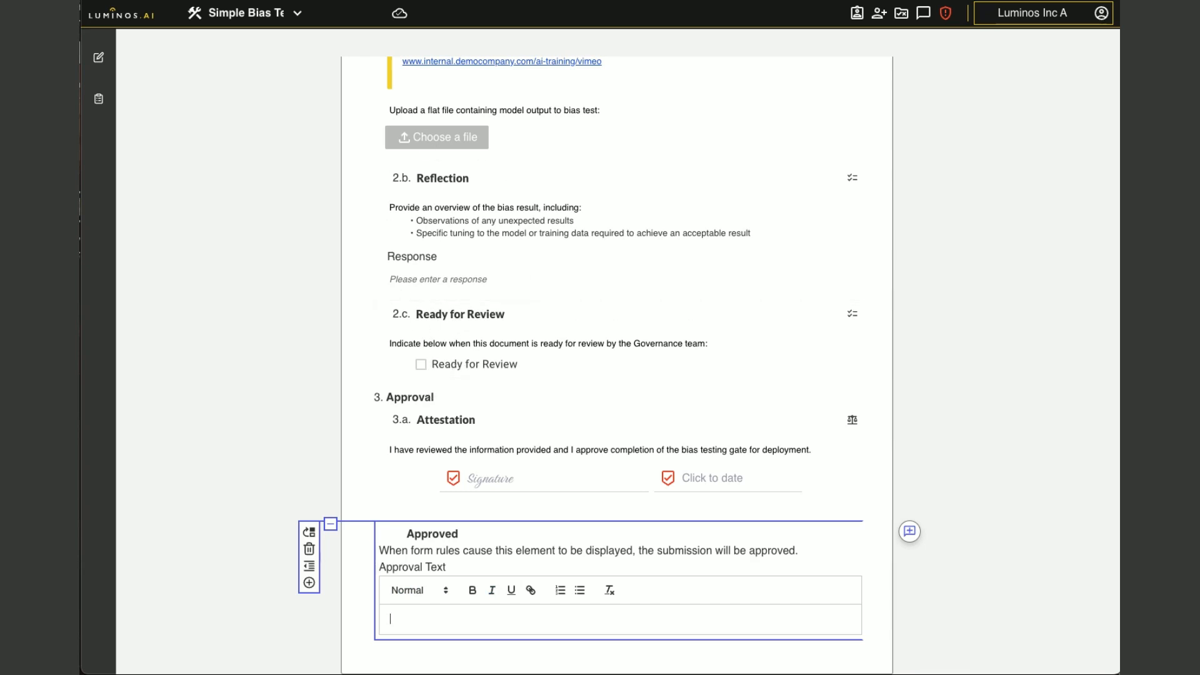
key("super+Tab")
Review the whole form from Model Background and Context through Bias Testing to Approval, and deselect the Approved element.
scroll(341, 381, "up", 8)
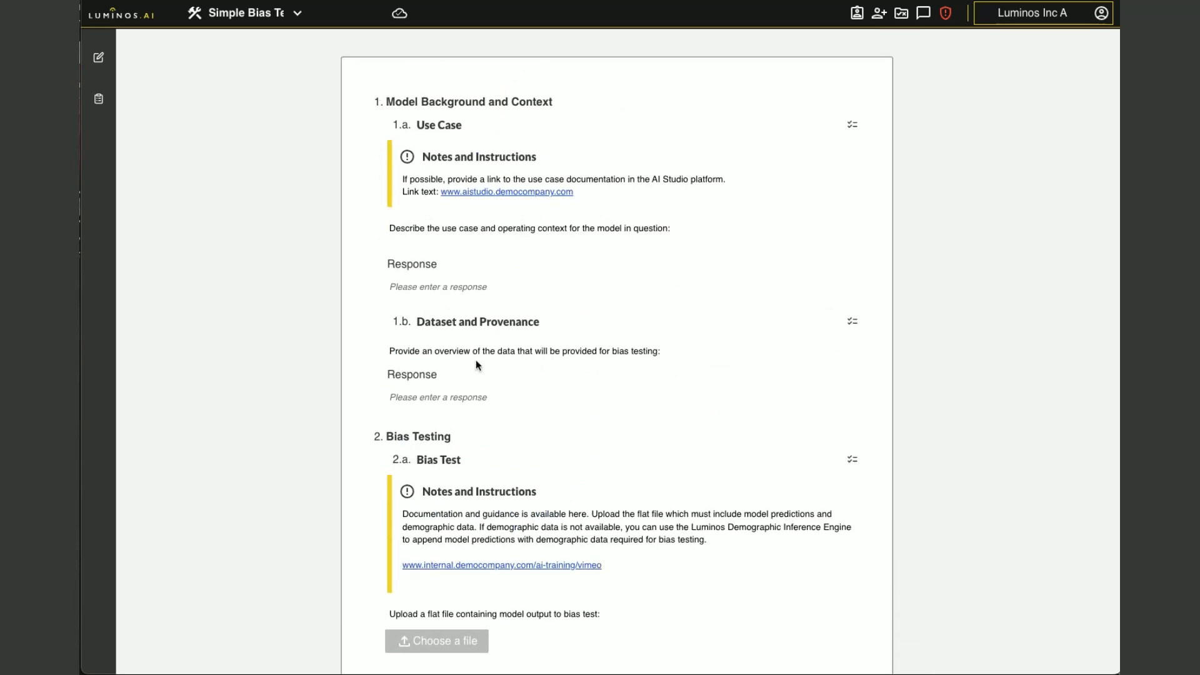
scroll(476, 362, "down", 4)
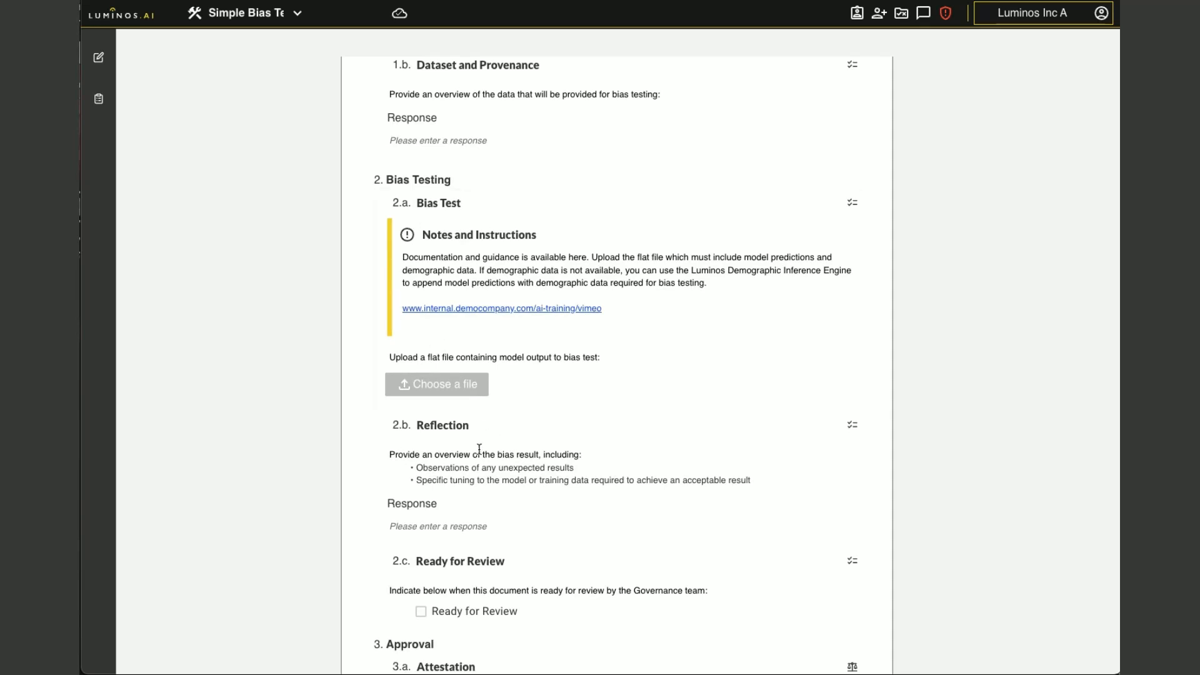
scroll(492, 423, "down", 2)
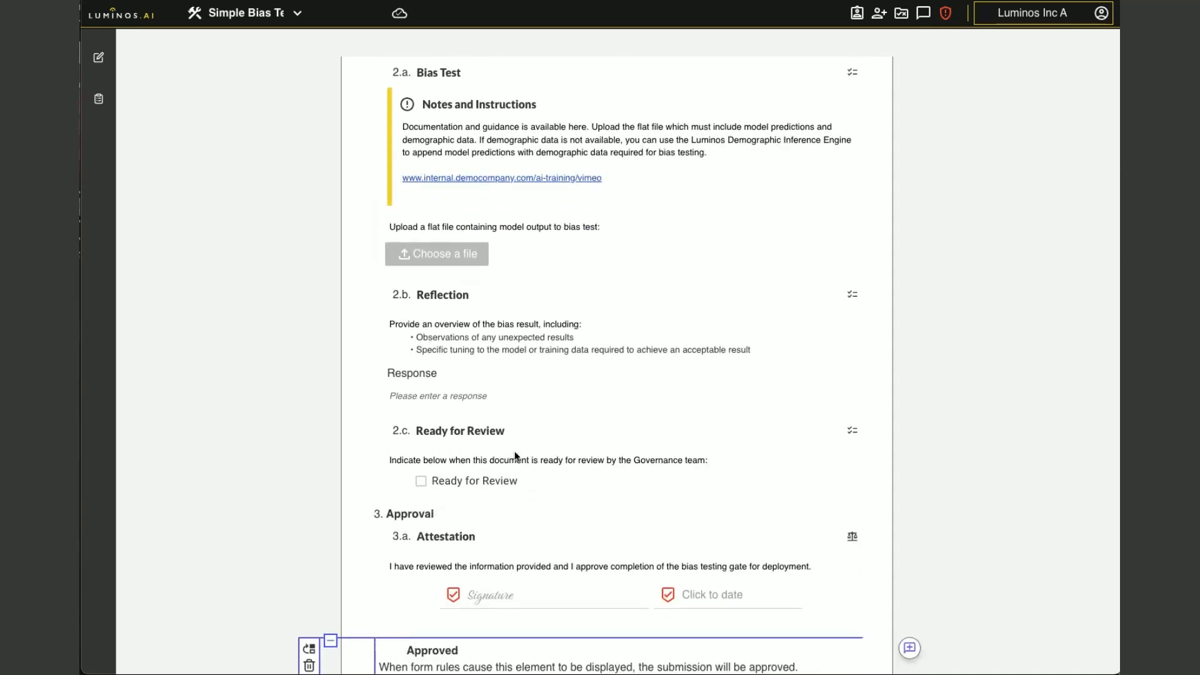
scroll(470, 485, "down", 2)
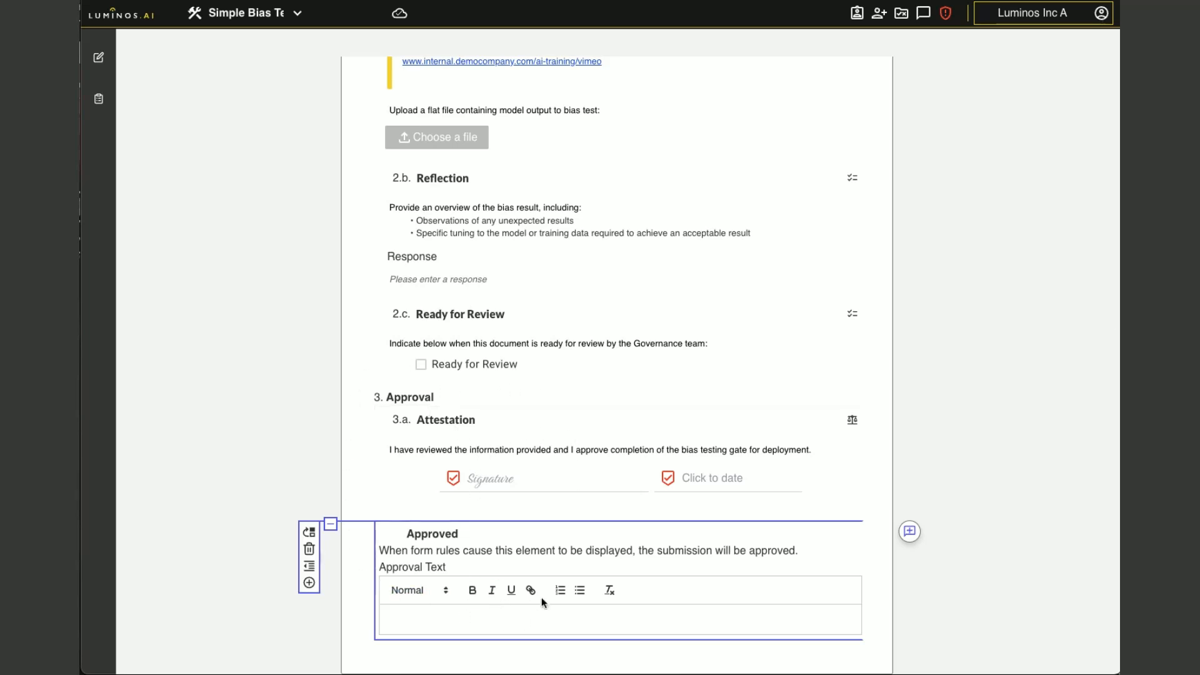
left_click(311, 442)
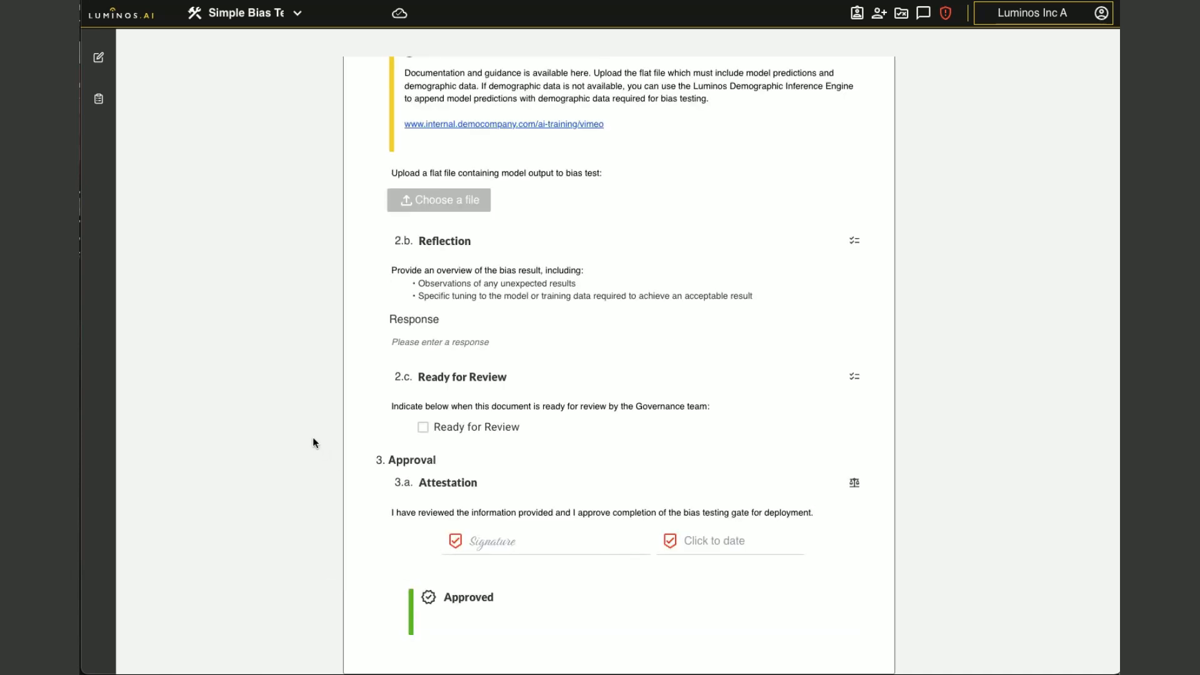
scroll(316, 442, "up", 7)
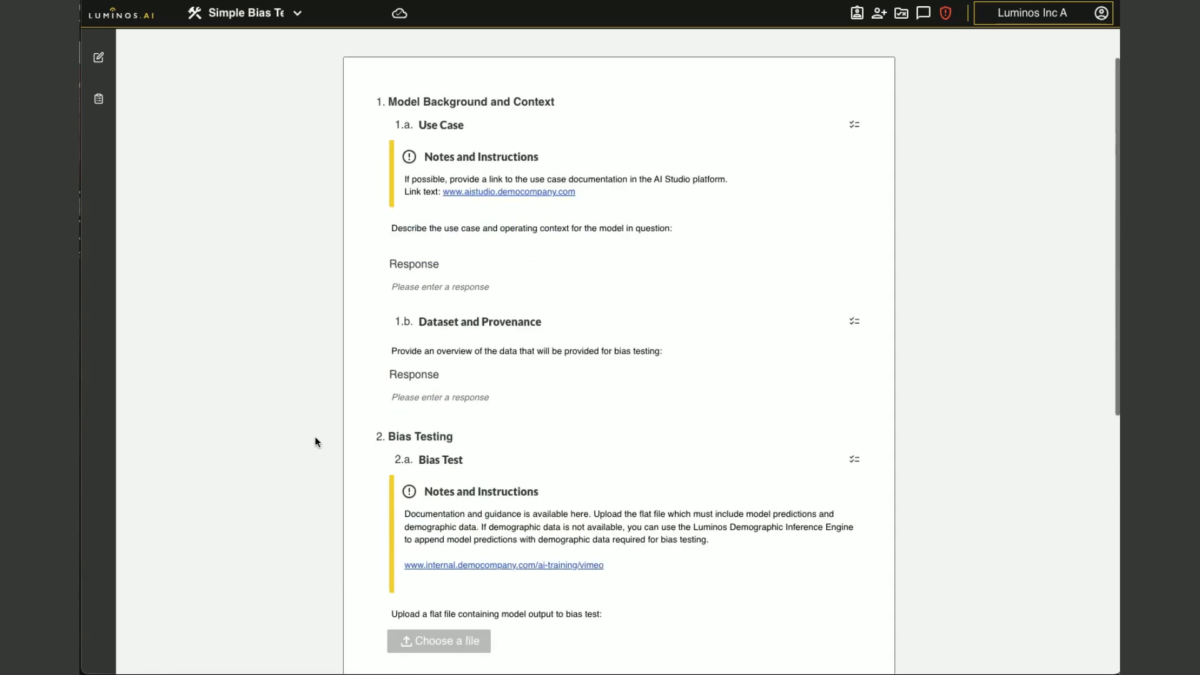